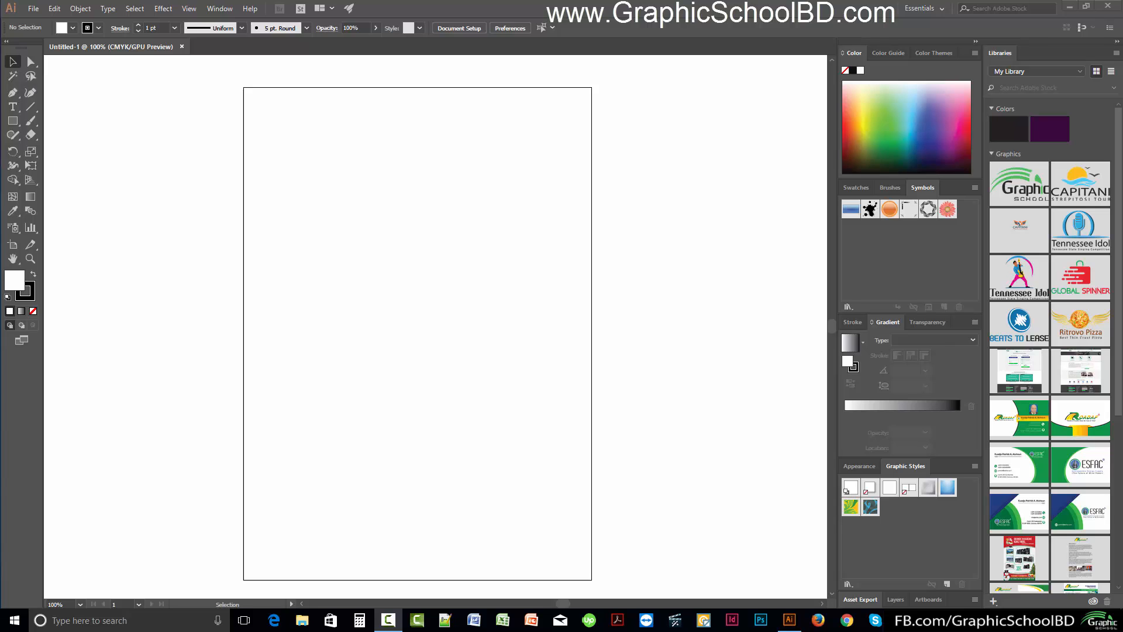
Draw a five-pointed star about 148 by 144 pt on the empty canvas beside the artboard.
{"action": "left_click", "coordinate": [343, 321]}
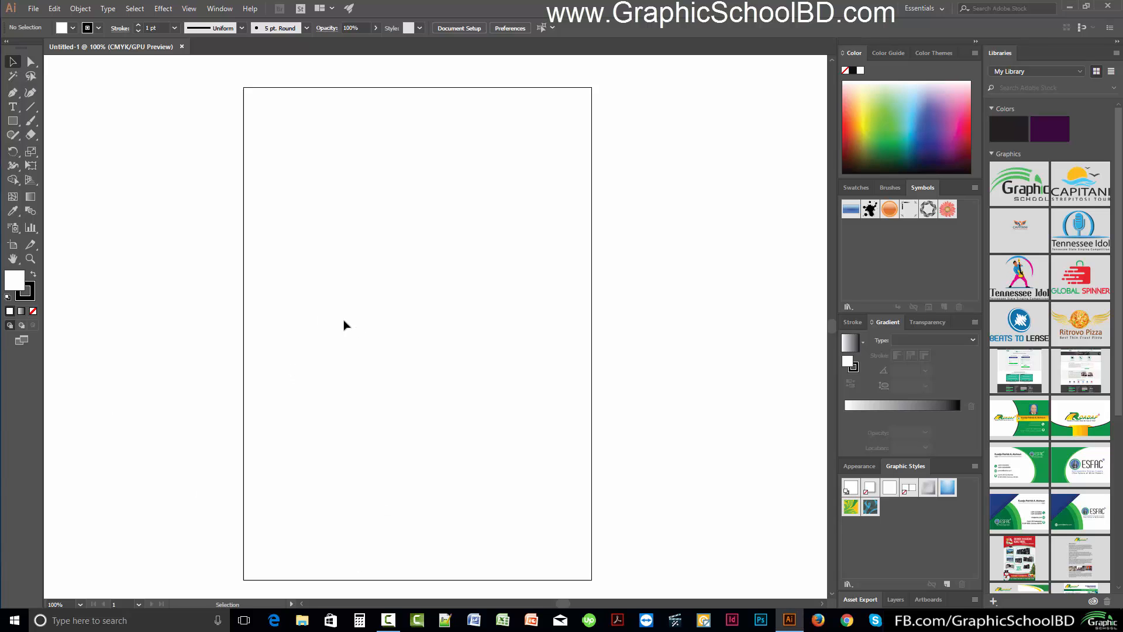
{"action": "left_click_drag", "start_coordinate": [334, 313], "coordinate": [327, 312]}
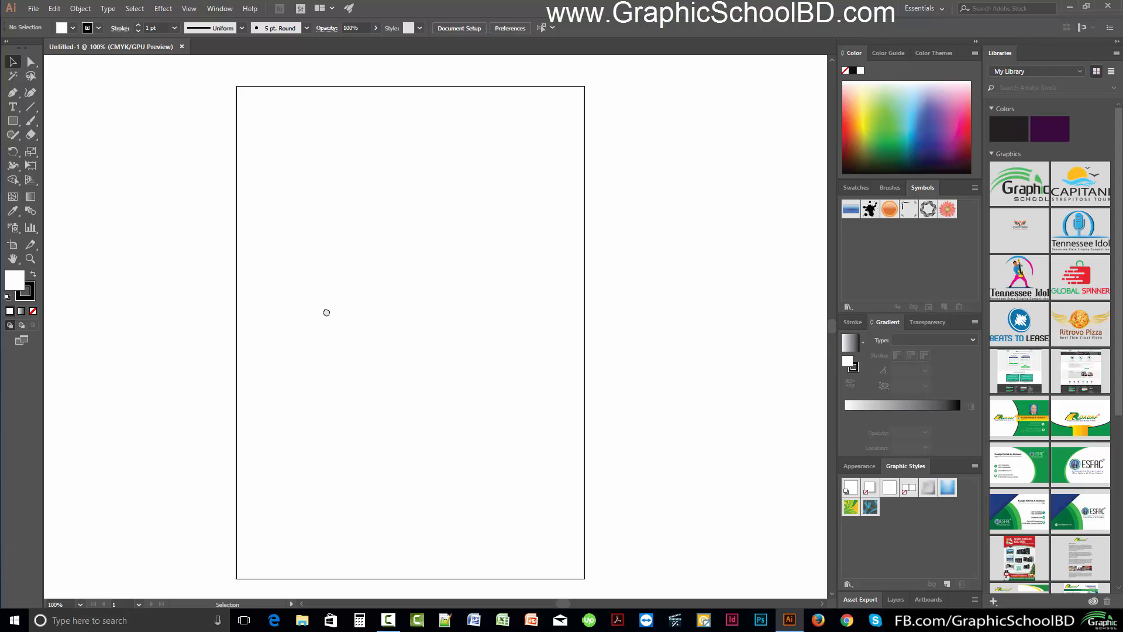
{"action": "left_click_drag", "start_coordinate": [318, 302], "coordinate": [704, 322]}
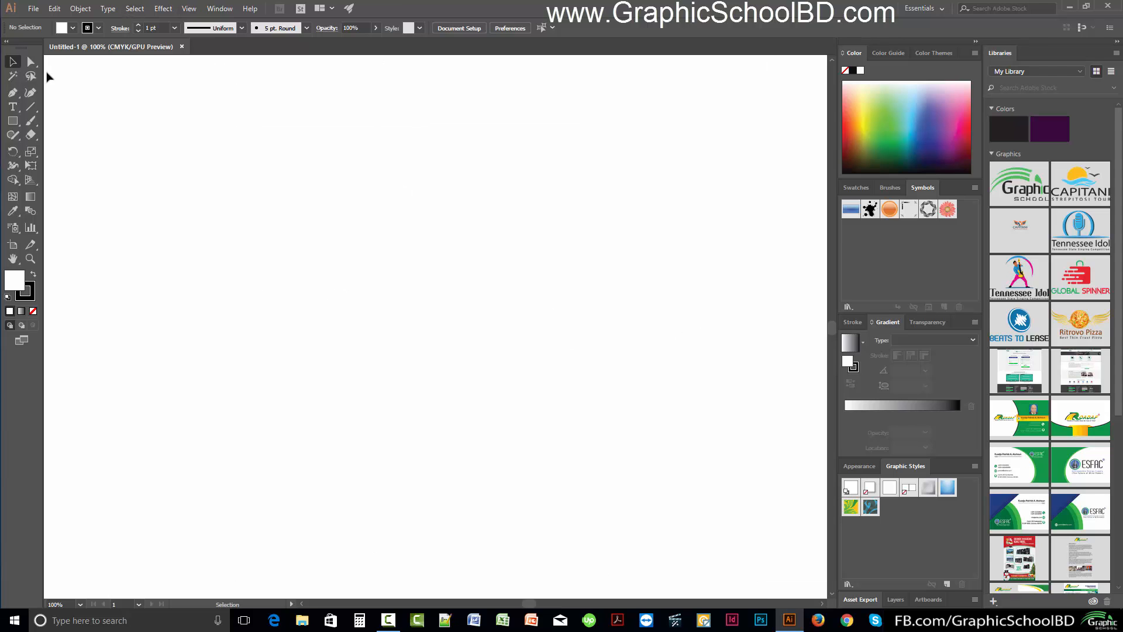
{"action": "left_click", "coordinate": [13, 122]}
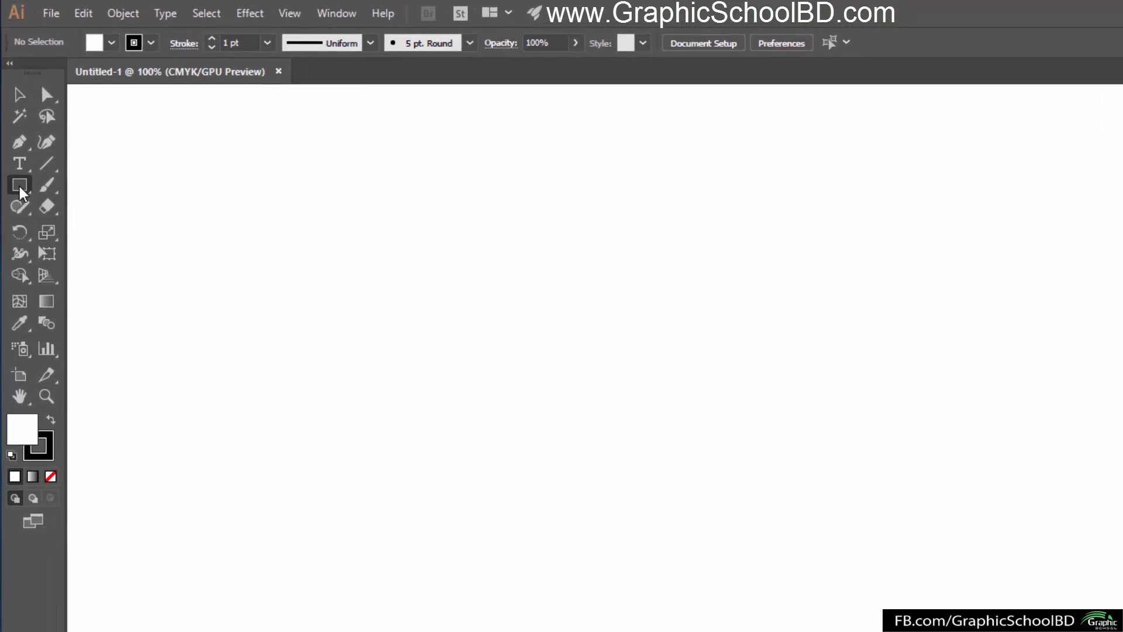
{"action": "left_click_drag", "start_coordinate": [20, 187], "coordinate": [77, 273]}
{"action": "left_click_drag", "start_coordinate": [305, 331], "coordinate": [374, 385]}
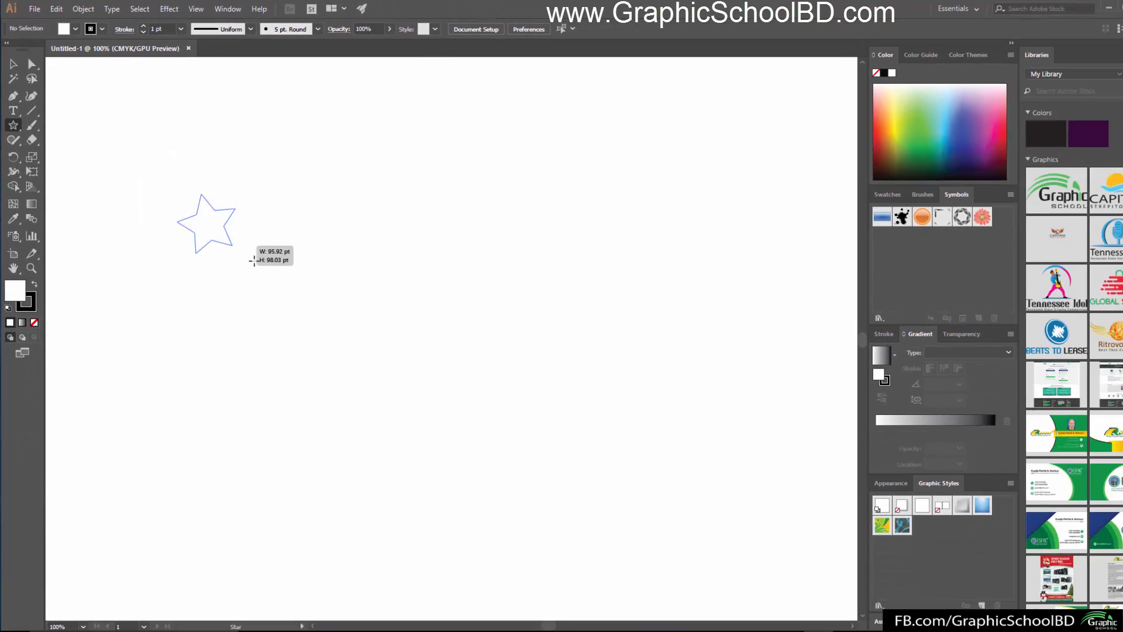
{"action": "left_click_drag", "start_coordinate": [254, 260], "coordinate": [230, 251]}
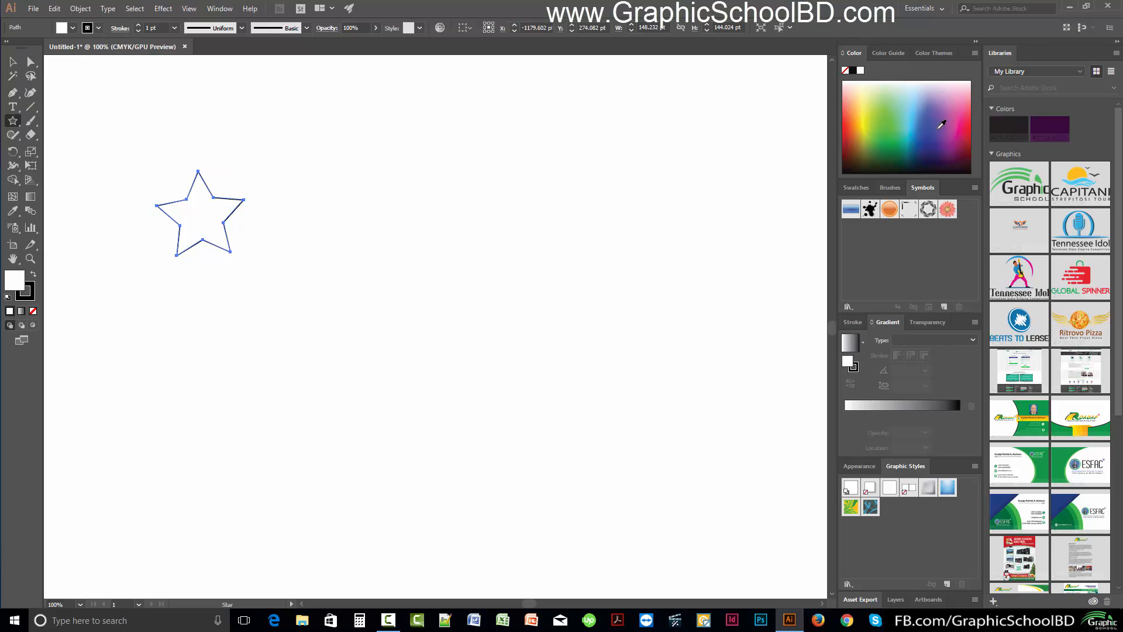
Fill the star with pinkish red, remove its stroke, and shift it slightly down and to the right.
{"action": "left_click", "coordinate": [967, 122]}
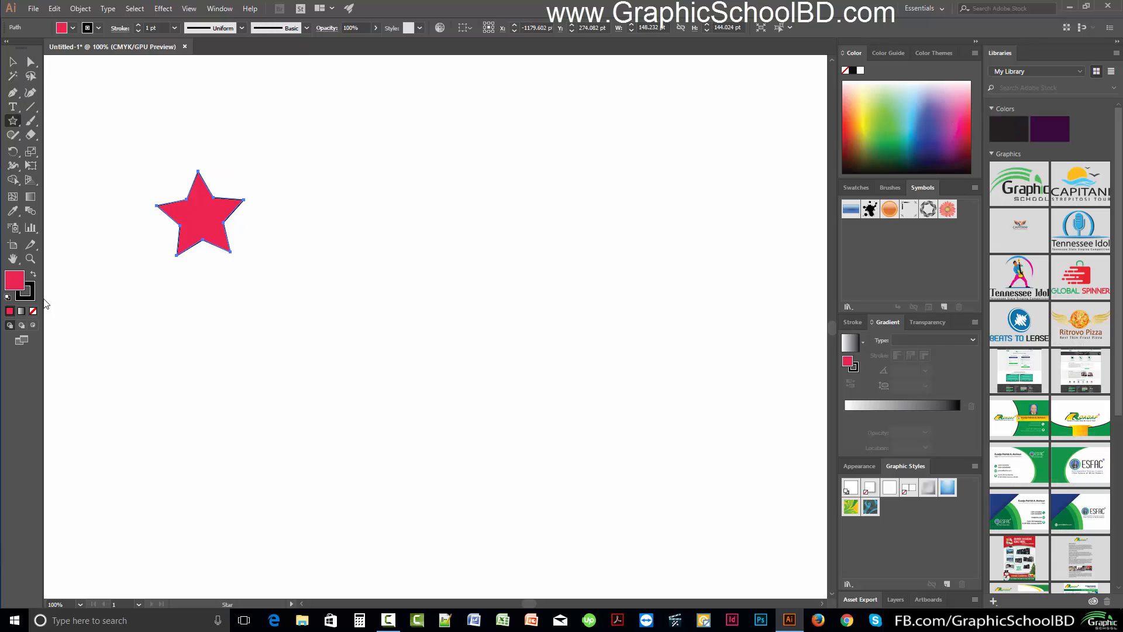
{"action": "left_click", "coordinate": [33, 299]}
{"action": "left_click", "coordinate": [34, 311]}
{"action": "left_click", "coordinate": [13, 62]}
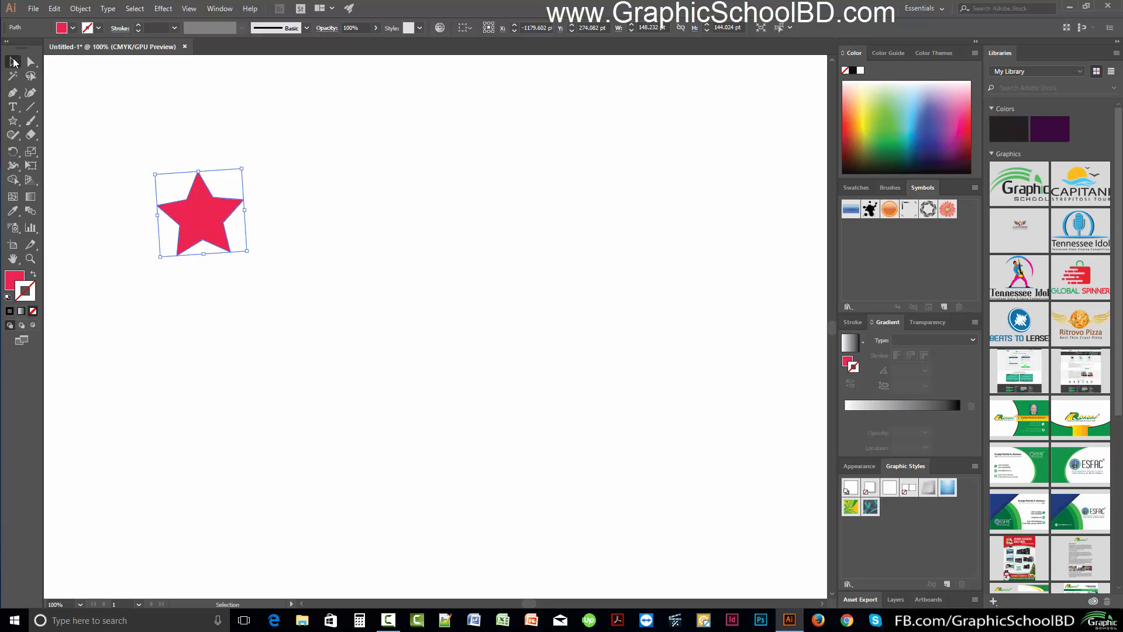
{"action": "left_click_drag", "start_coordinate": [201, 213], "coordinate": [207, 227]}
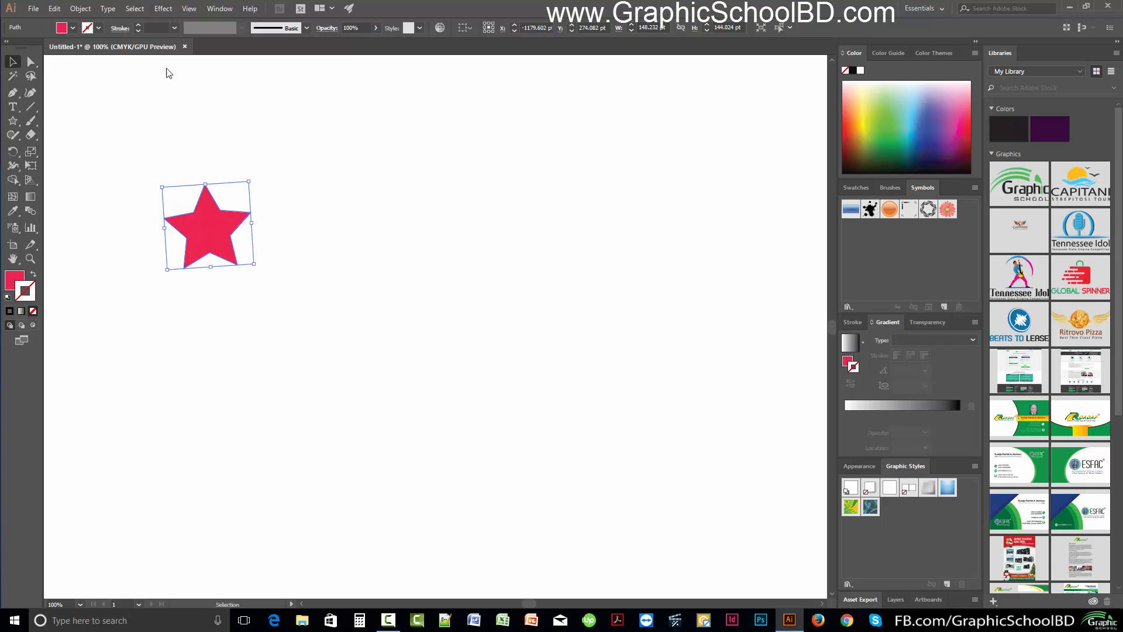
{"action": "left_click", "coordinate": [113, 184]}
Add the text "vector" below the star and enlarge it to about 73 pt.
{"action": "left_click", "coordinate": [13, 106]}
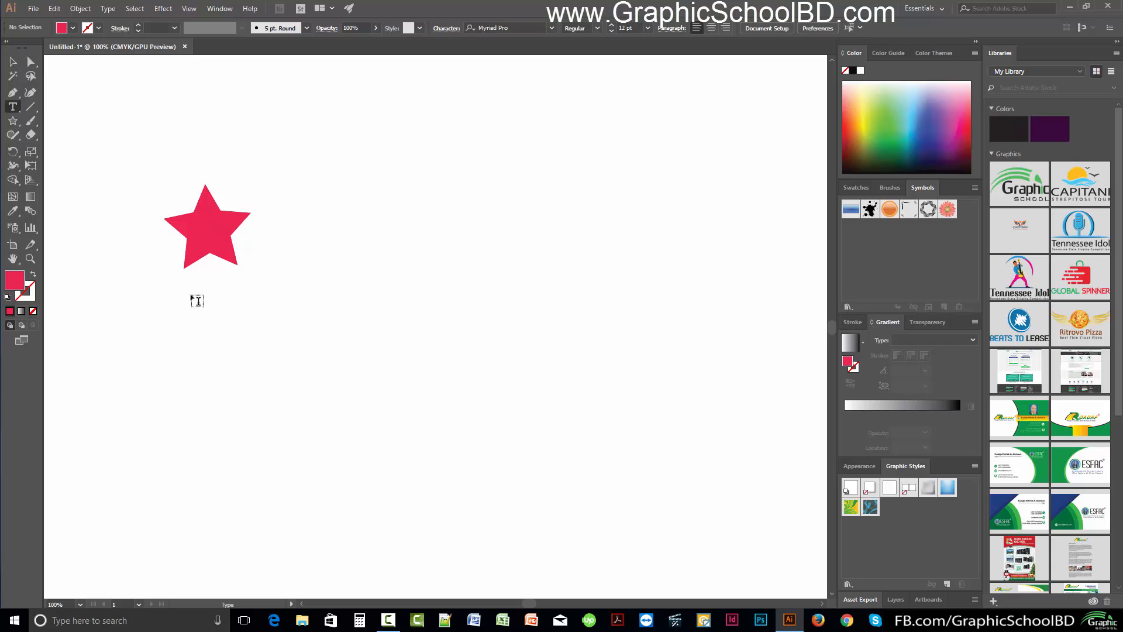
{"action": "left_click", "coordinate": [201, 296]}
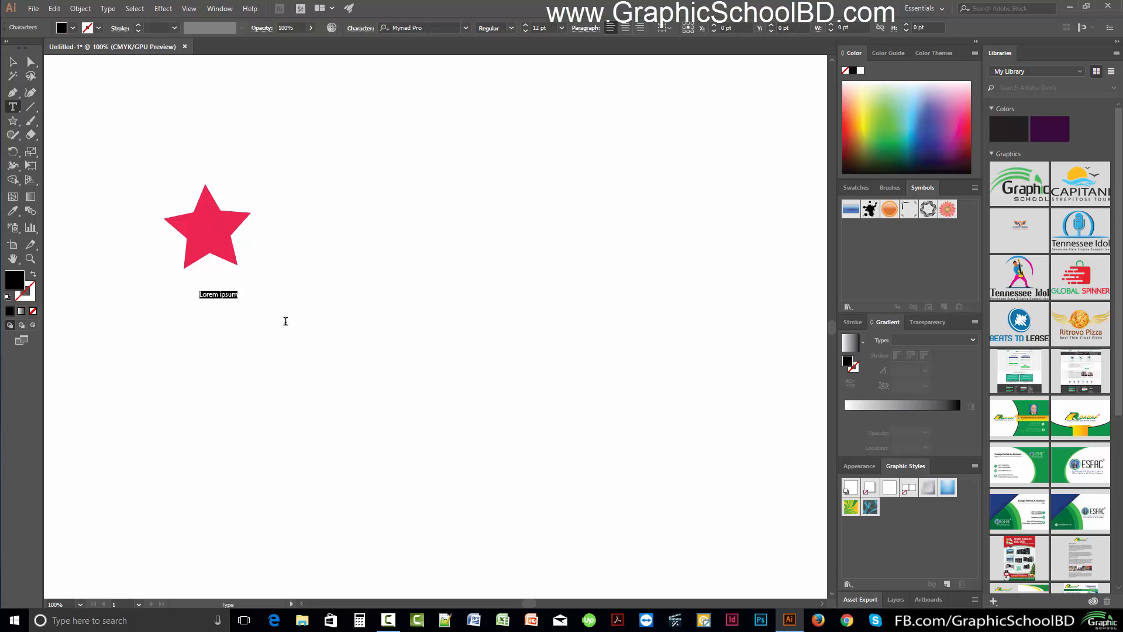
{"action": "type", "text": "vector"}
{"action": "left_click", "coordinate": [13, 62]}
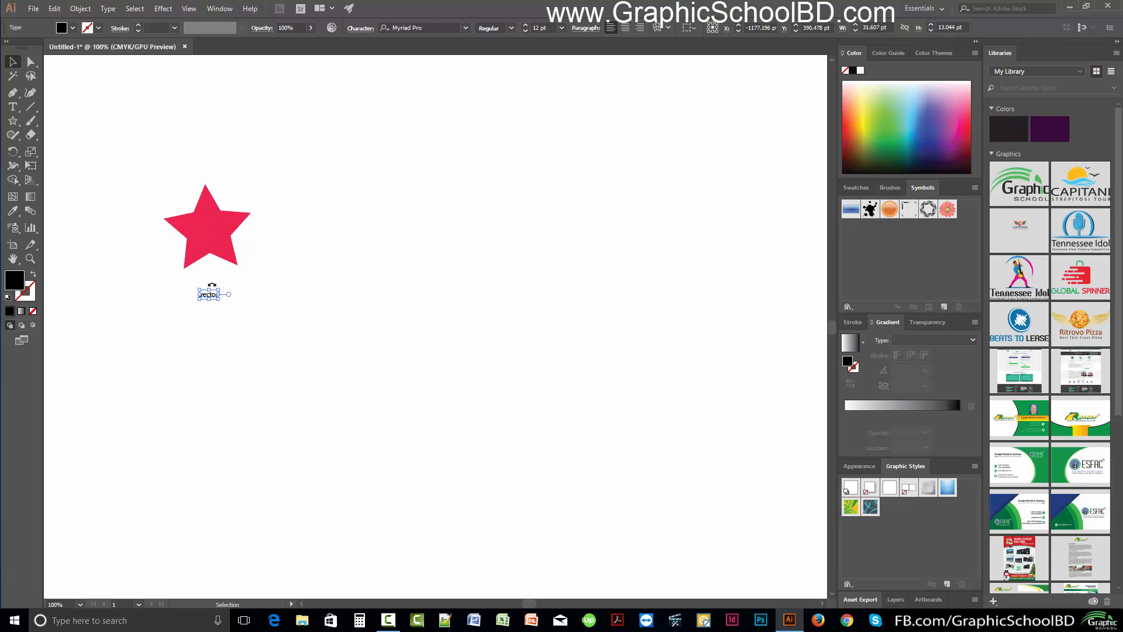
{"action": "left_click_drag", "start_coordinate": [219, 291], "coordinate": [268, 271]}
Duplicate the star and its "vector" label together to the right of the originals.
{"action": "left_click", "coordinate": [143, 190]}
{"action": "left_click_drag", "start_coordinate": [143, 190], "coordinate": [310, 345]}
{"action": "left_click_drag", "start_coordinate": [211, 247], "coordinate": [341, 247]}
{"action": "left_click", "coordinate": [437, 264]}
Change the duplicated label under the second star to "Raster".
{"action": "left_click", "coordinate": [360, 301]}
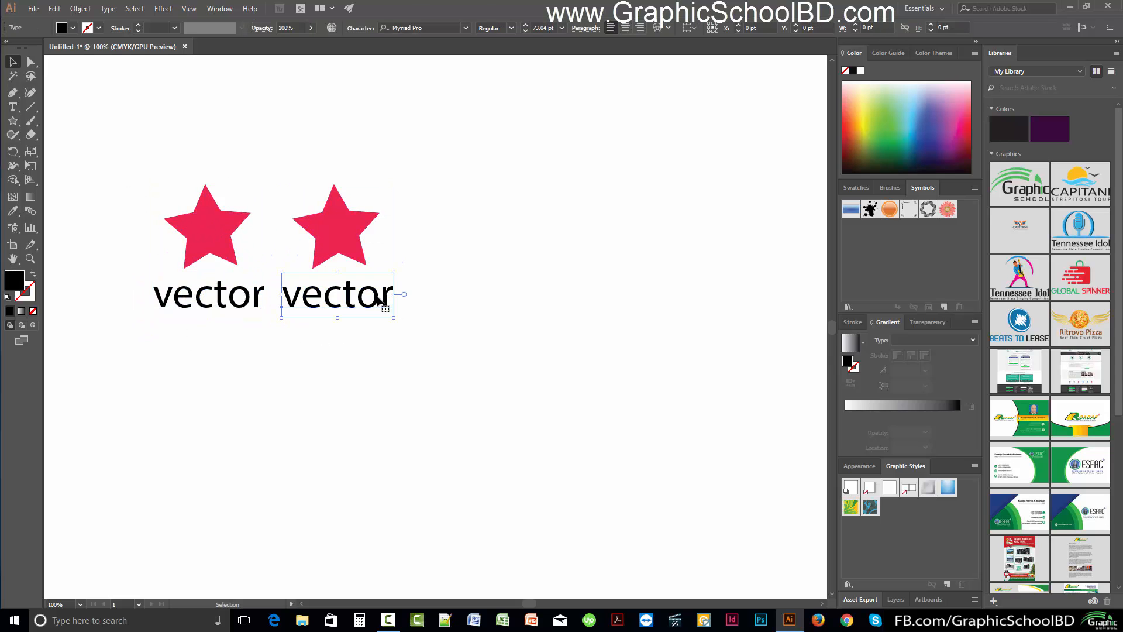
{"action": "double_click", "coordinate": [344, 298]}
{"action": "double_click", "coordinate": [336, 298]}
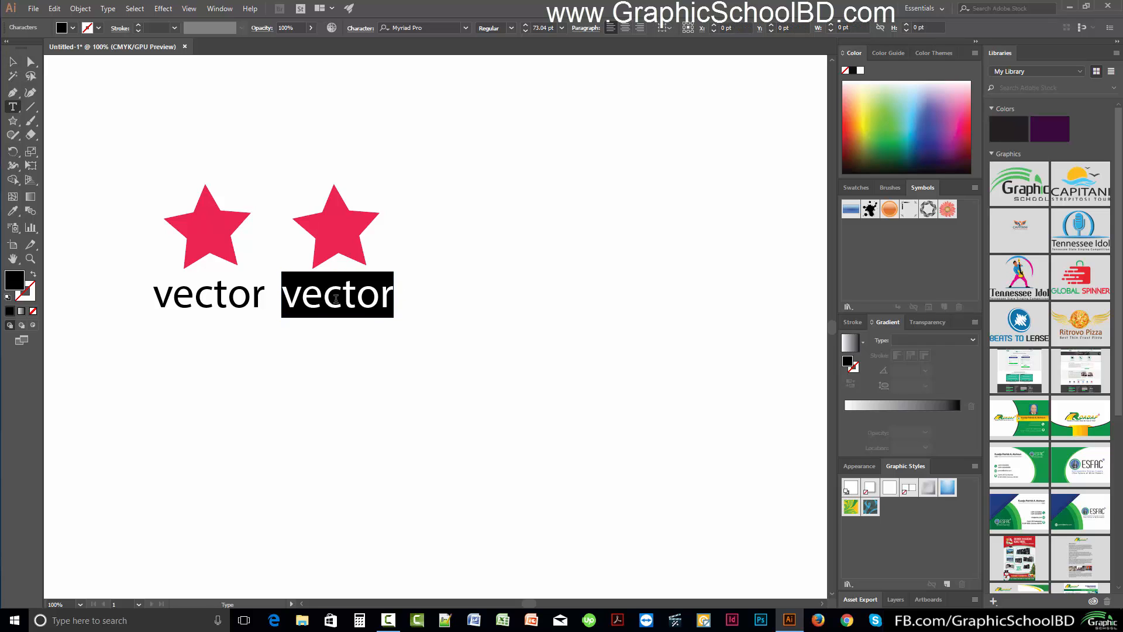
{"action": "type", "text": "Raster"}
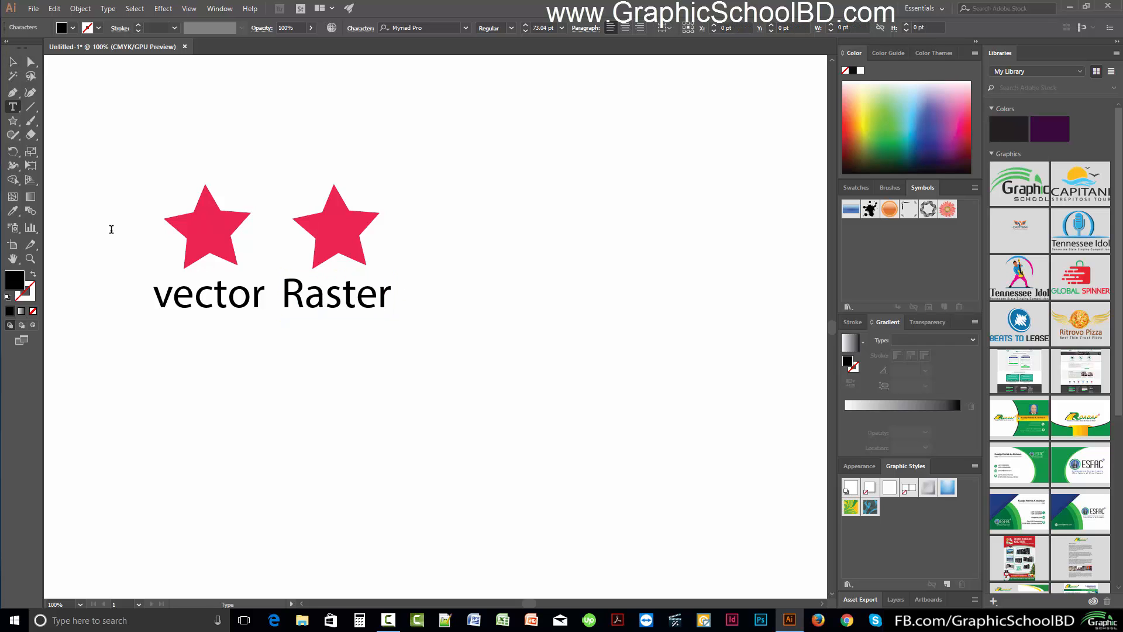
{"action": "key", "text": "Escape"}
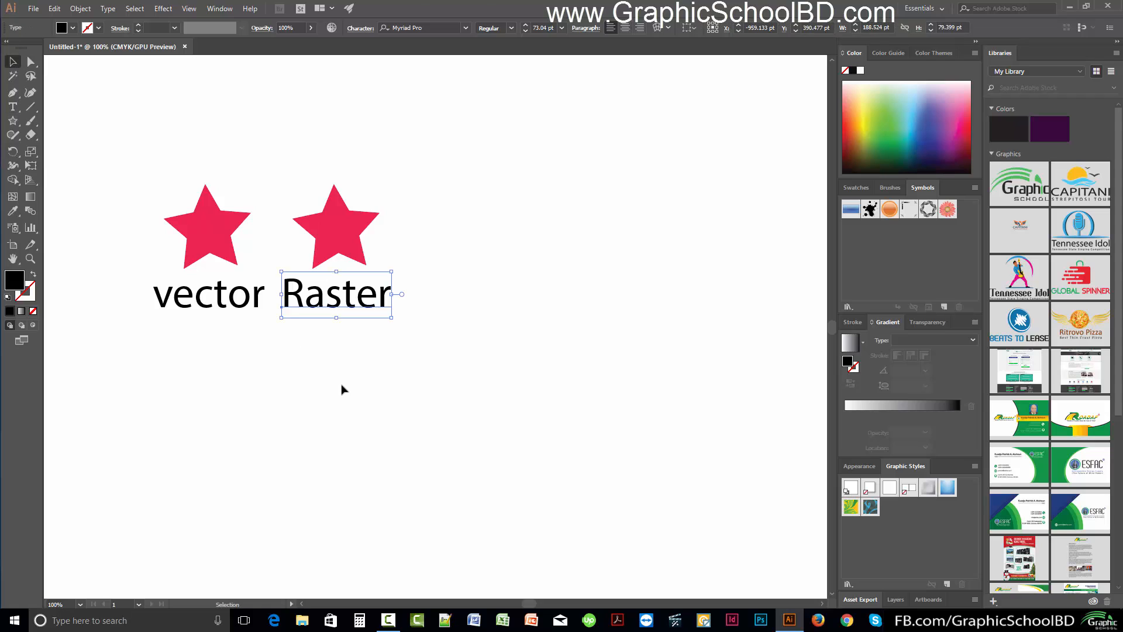
{"action": "left_click", "coordinate": [342, 389]}
Move the second star and its "Raster" label together to leave a wider gap from the vector pair.
{"action": "left_click_drag", "start_coordinate": [158, 168], "coordinate": [272, 358]}
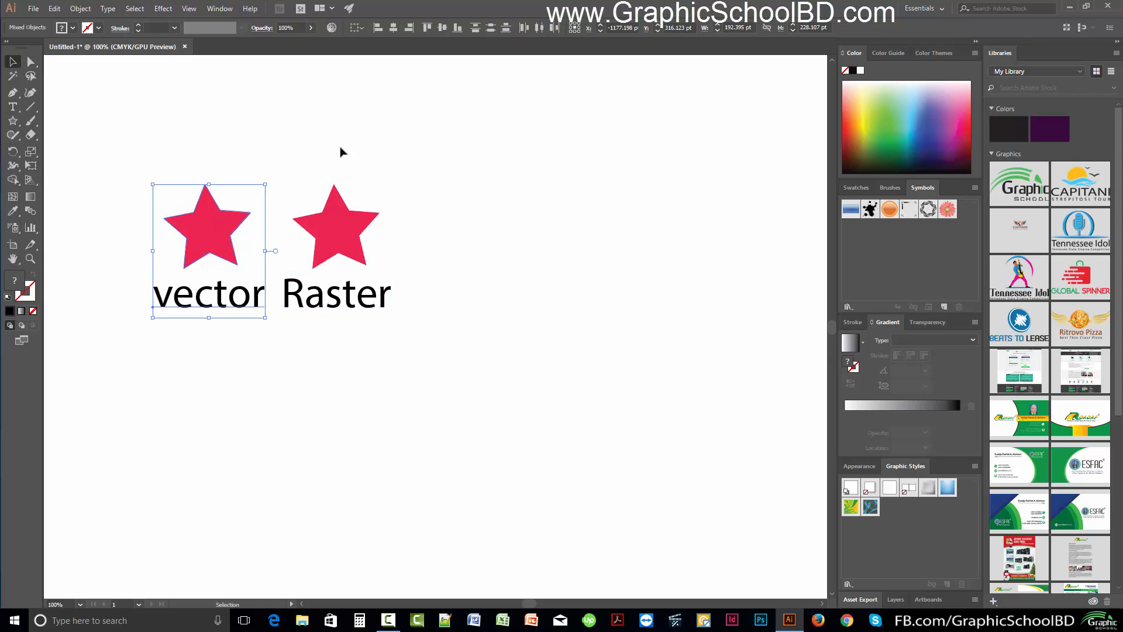
{"action": "left_click_drag", "start_coordinate": [305, 158], "coordinate": [409, 379]}
{"action": "left_click_drag", "start_coordinate": [364, 250], "coordinate": [377, 255]}
{"action": "left_click", "coordinate": [418, 301]}
{"action": "left_click_drag", "start_coordinate": [419, 301], "coordinate": [476, 419]}
{"action": "left_click_drag", "start_coordinate": [424, 266], "coordinate": [399, 226]}
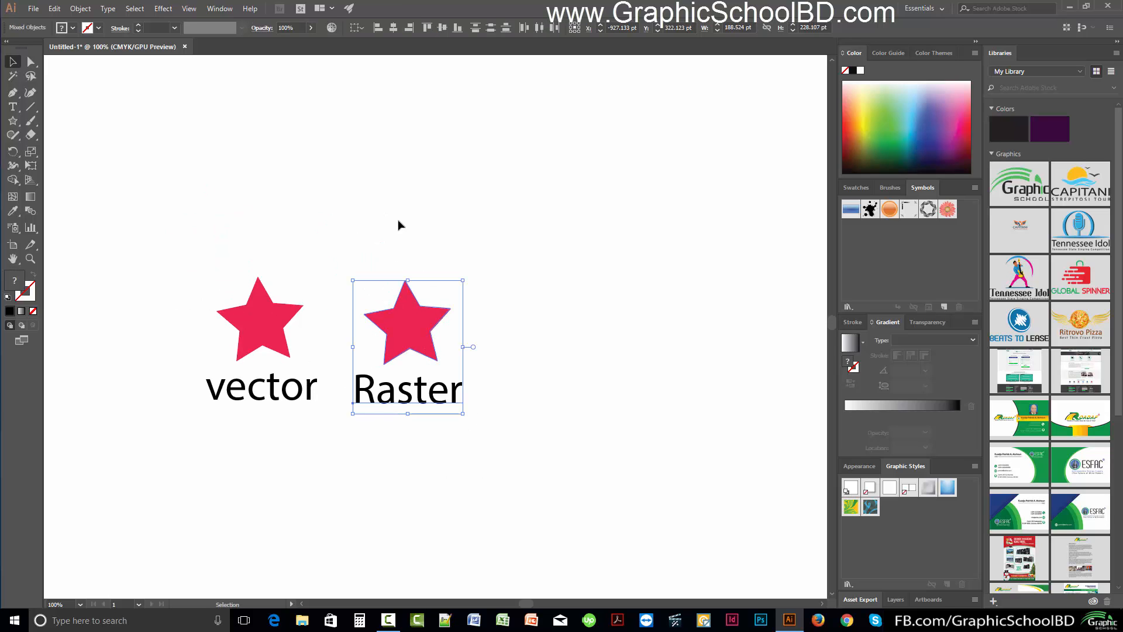
{"action": "left_click_drag", "start_coordinate": [474, 459], "coordinate": [434, 414]}
{"action": "left_click_drag", "start_coordinate": [419, 332], "coordinate": [413, 323]}
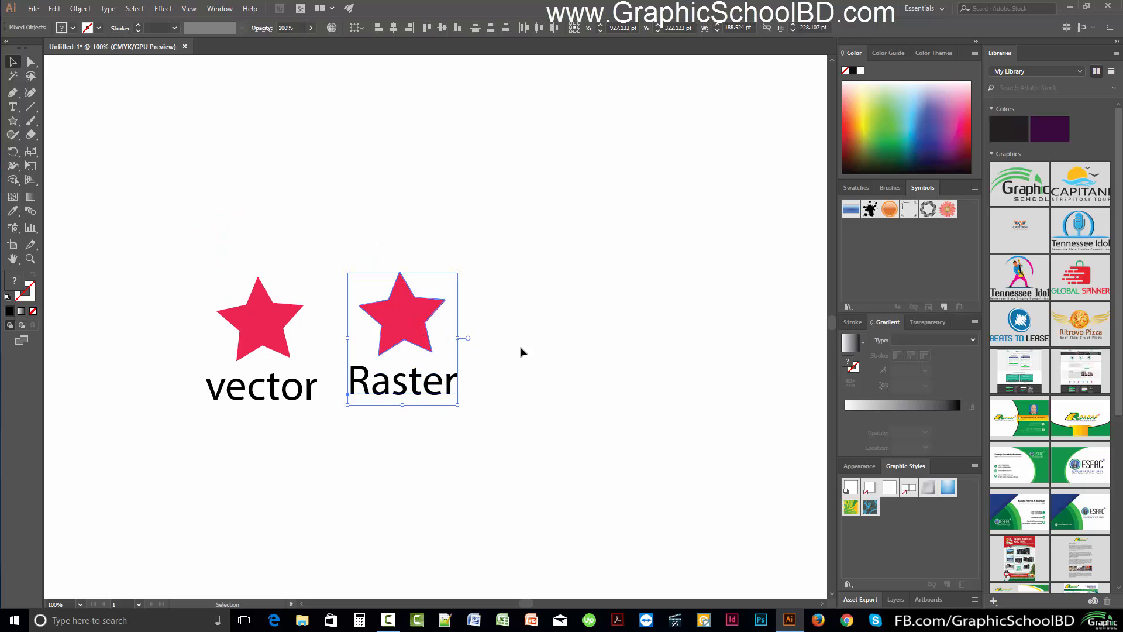
Rasterize the second star and its "Raster" label using CMYK, High (300 ppi) and a white background.
{"action": "left_click", "coordinate": [525, 427]}
{"action": "left_click_drag", "start_coordinate": [525, 427], "coordinate": [414, 254]}
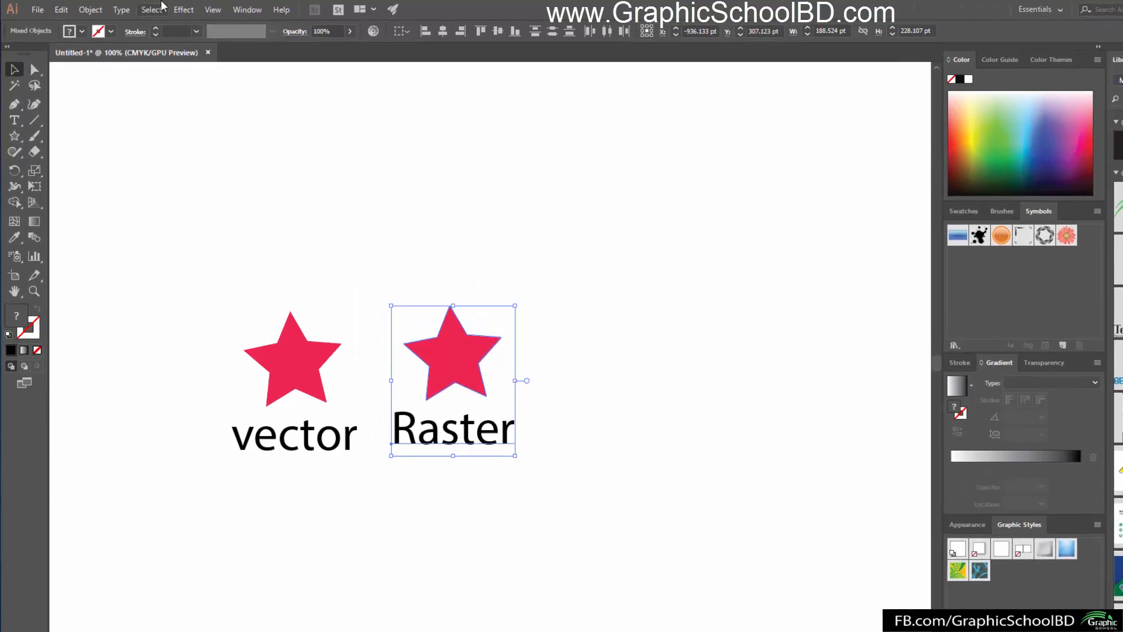
{"action": "left_click", "coordinate": [80, 9]}
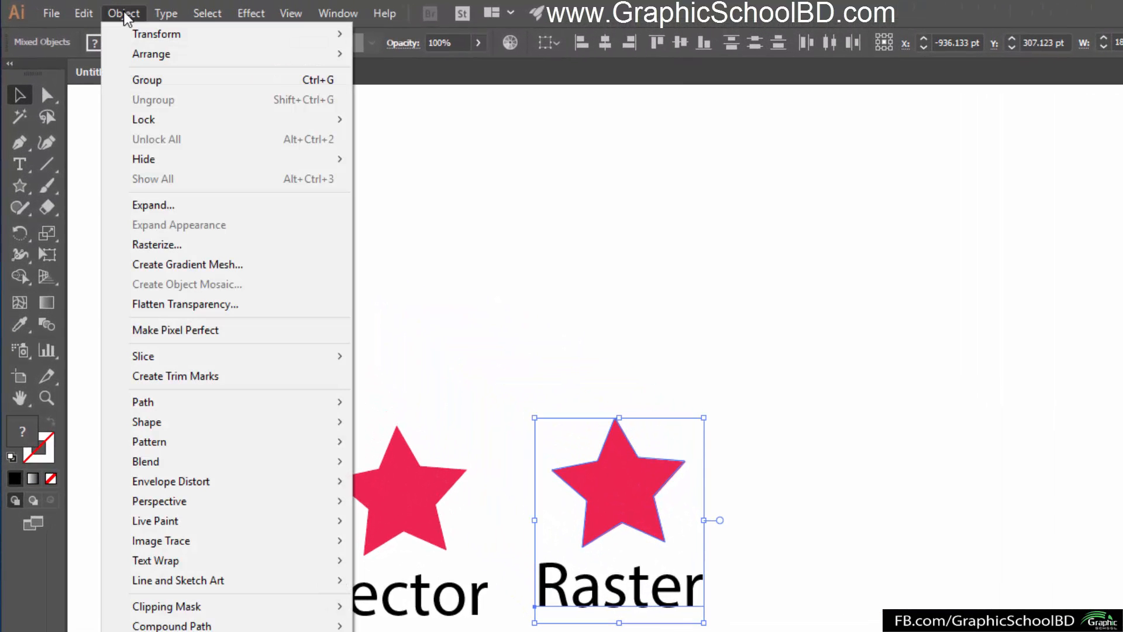
{"action": "left_click", "coordinate": [212, 257]}
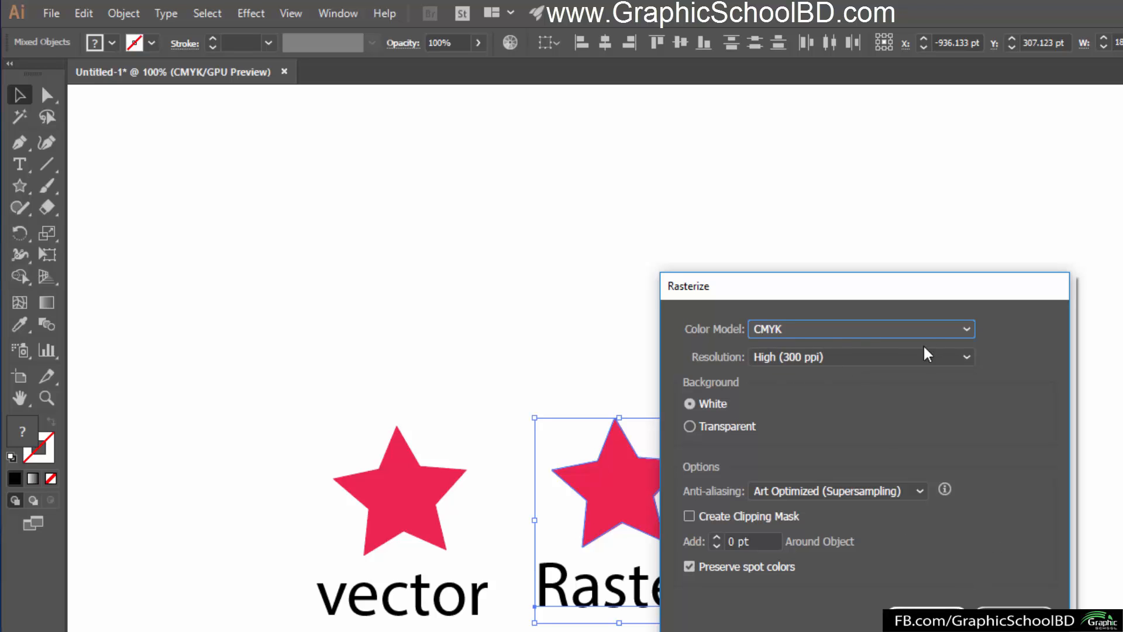
{"action": "left_click", "coordinate": [924, 623]}
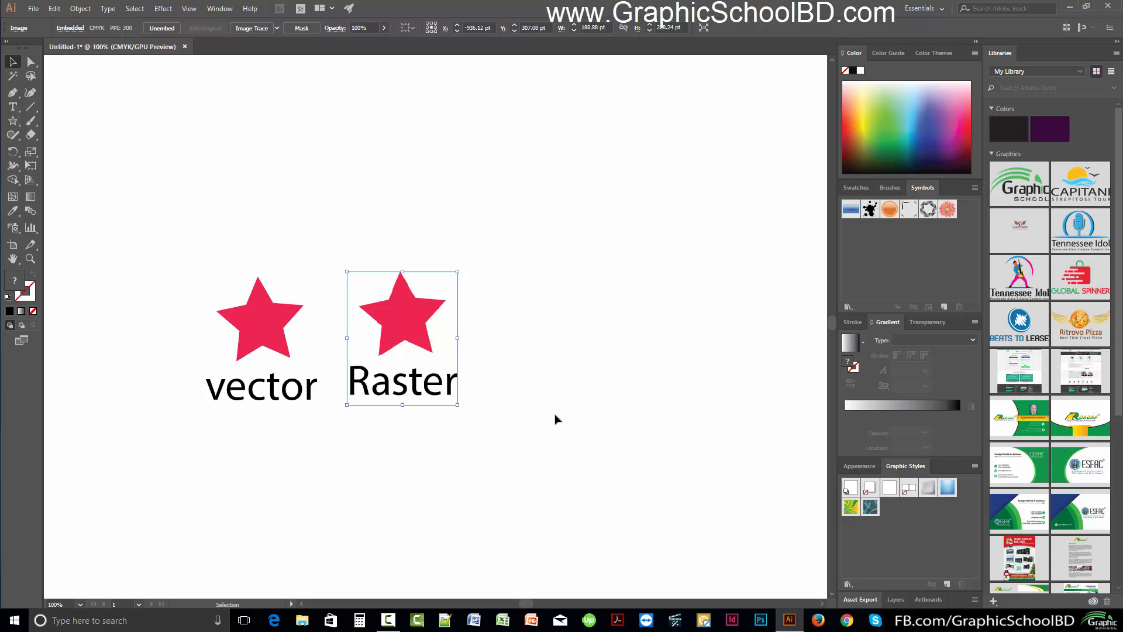
{"action": "left_click", "coordinate": [552, 422]}
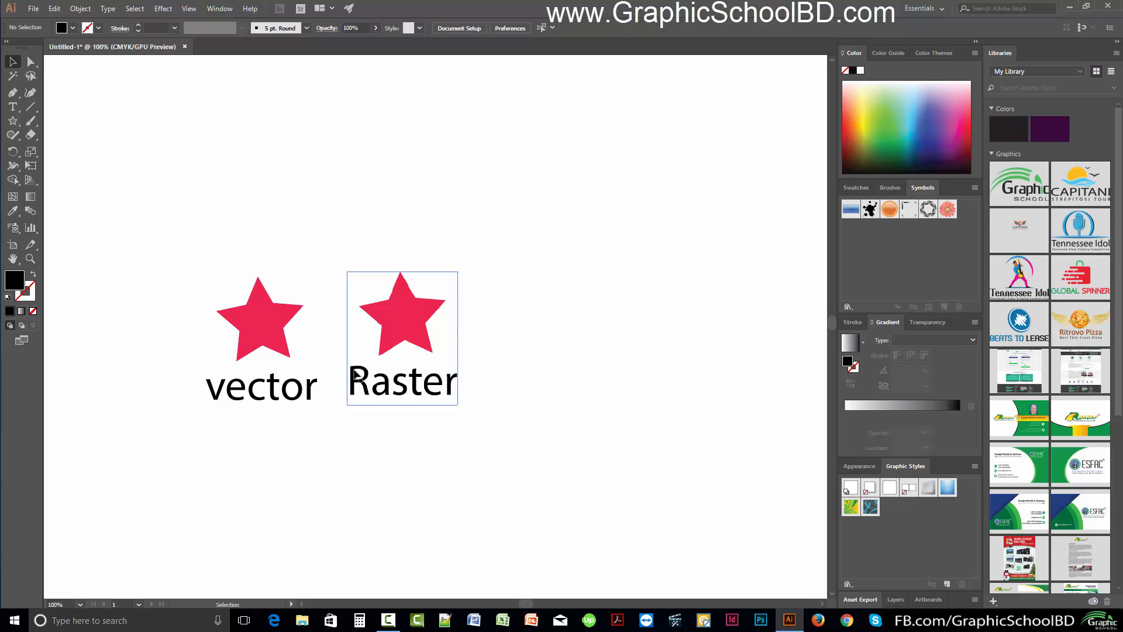
Examine the vector and raster artwork side by side at about 500% magnification, then return to 100%.
{"action": "key", "text": "space"}
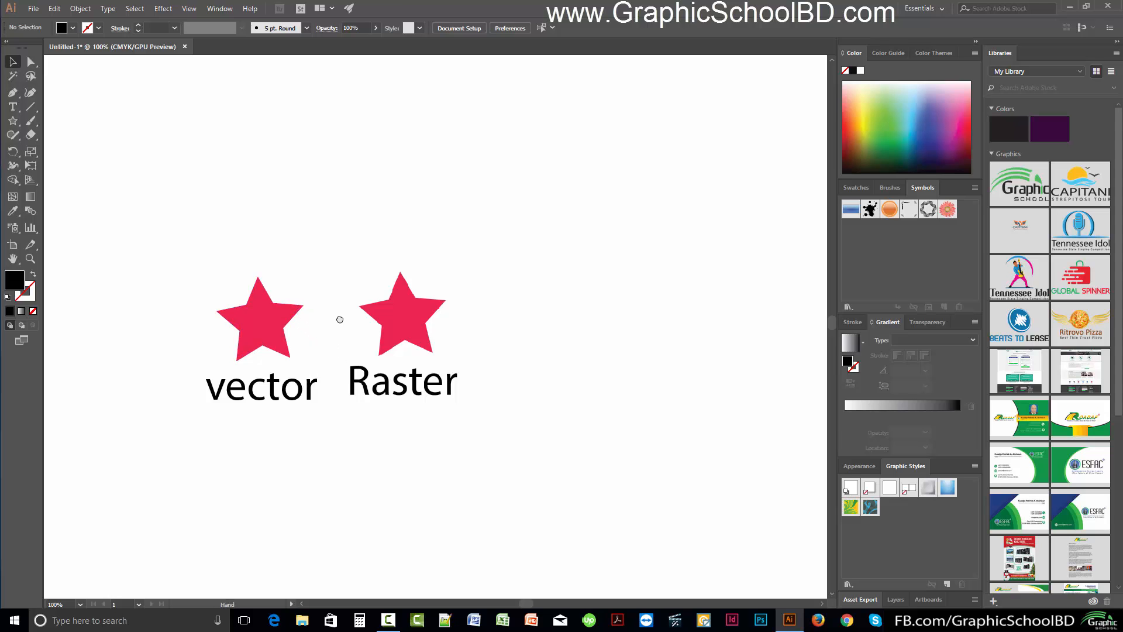
{"action": "left_click_drag", "start_coordinate": [340, 319], "coordinate": [349, 262]}
{"action": "key", "text": "ctrl+space"}
{"action": "left_click_drag", "start_coordinate": [303, 225], "coordinate": [577, 394]}
{"action": "key", "text": "space"}
{"action": "left_click_drag", "start_coordinate": [539, 453], "coordinate": [436, 206]}
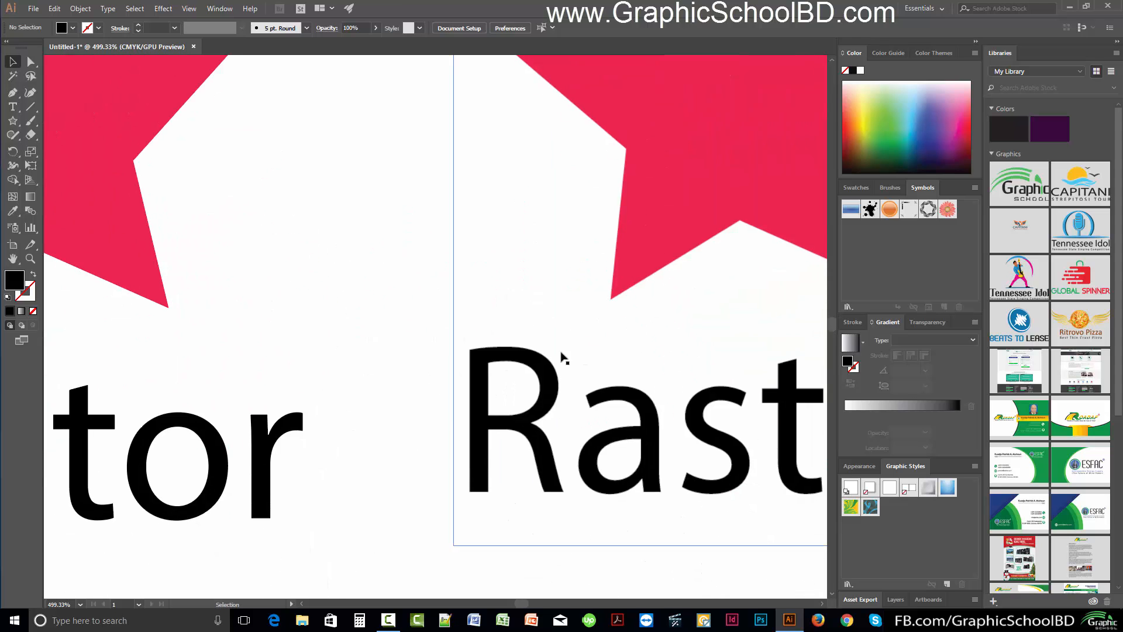
{"action": "key", "text": "ctrl+1"}
Scale the rasterized star image down proportionally to roughly two thirds of its size.
{"action": "left_click_drag", "start_coordinate": [680, 501], "coordinate": [579, 275]}
{"action": "left_click_drag", "start_coordinate": [595, 341], "coordinate": [566, 346]}
{"action": "left_click_drag", "start_coordinate": [628, 310], "coordinate": [607, 335]}
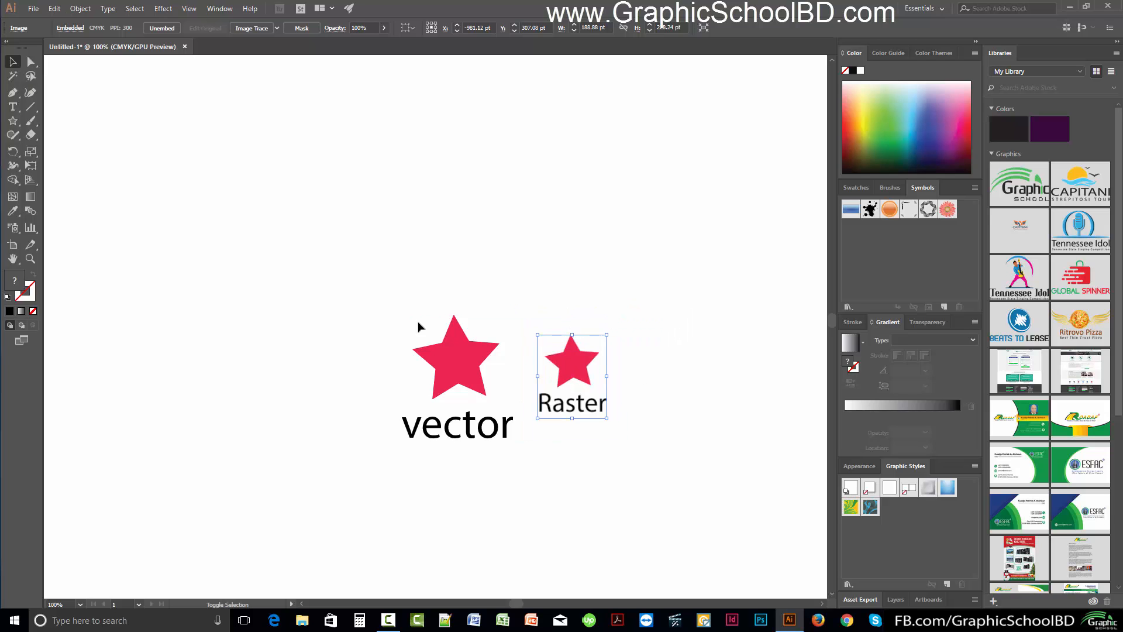
Scale the vector star and its label down together to about 98 by 117 pt and move them next to the raster image.
{"action": "left_click_drag", "start_coordinate": [376, 280], "coordinate": [498, 450]}
{"action": "left_click_drag", "start_coordinate": [514, 314], "coordinate": [488, 346]}
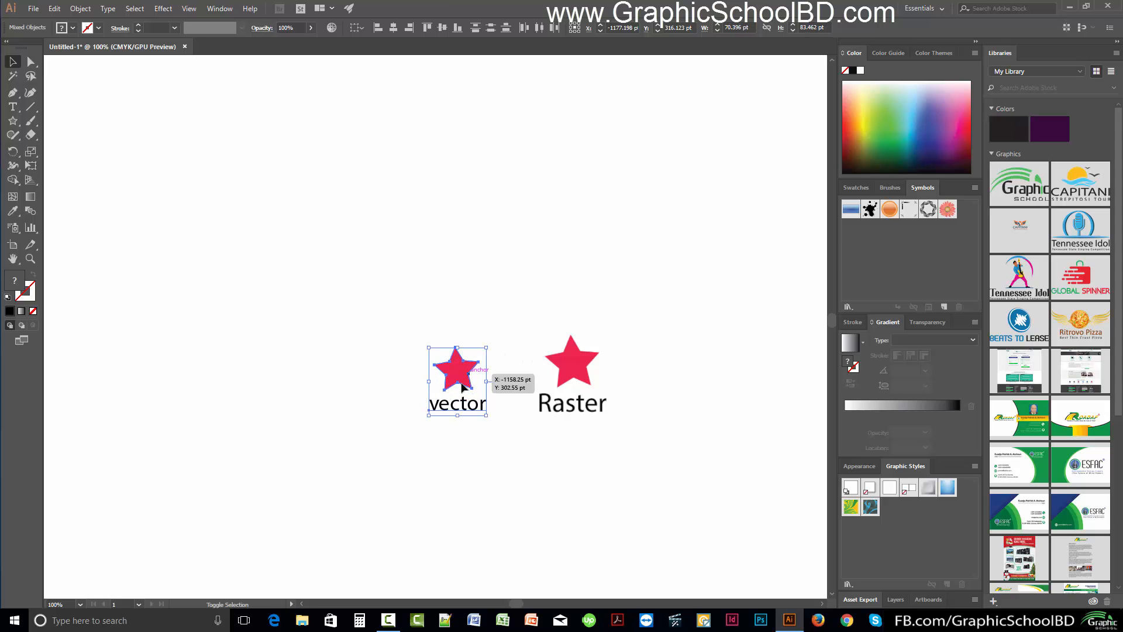
{"action": "left_click_drag", "start_coordinate": [468, 383], "coordinate": [516, 380]}
Compare the edges of the vector and raster stars at magnifications up to 1600%.
{"action": "scroll", "coordinate": [589, 393], "scroll_direction": "up", "scroll_amount": 5}
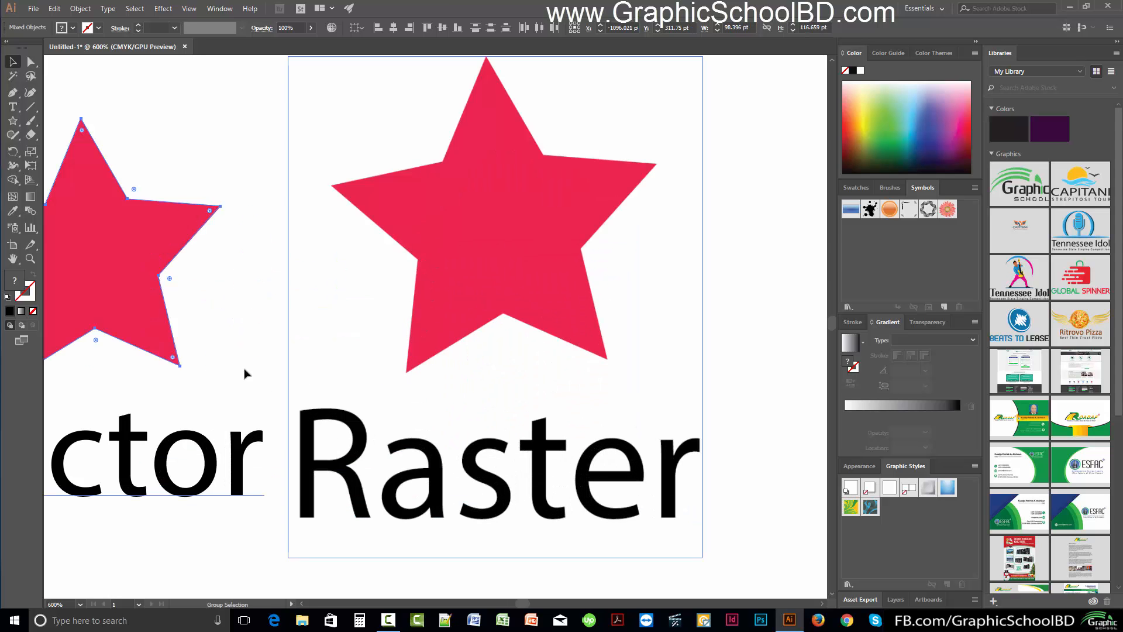
{"action": "left_click_drag", "start_coordinate": [301, 278], "coordinate": [431, 376]}
{"action": "scroll", "coordinate": [515, 335], "scroll_direction": "up", "scroll_amount": 3}
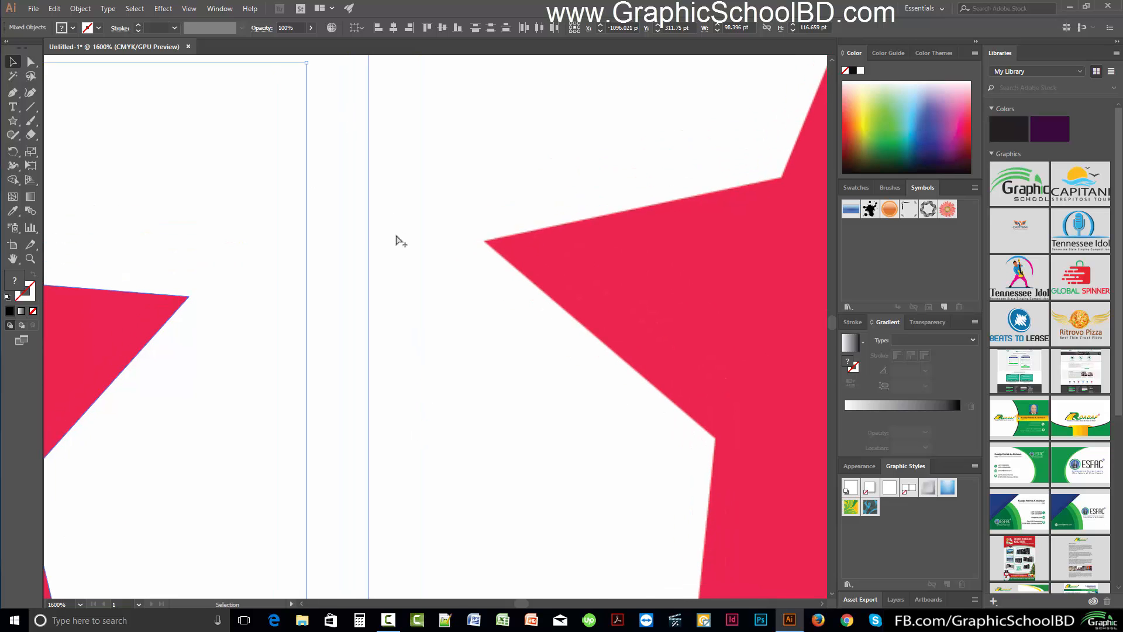
{"action": "scroll", "coordinate": [394, 237], "scroll_direction": "down", "scroll_amount": 2}
{"action": "left_click", "coordinate": [341, 86]}
{"action": "scroll", "coordinate": [363, 225], "scroll_direction": "up", "scroll_amount": 2}
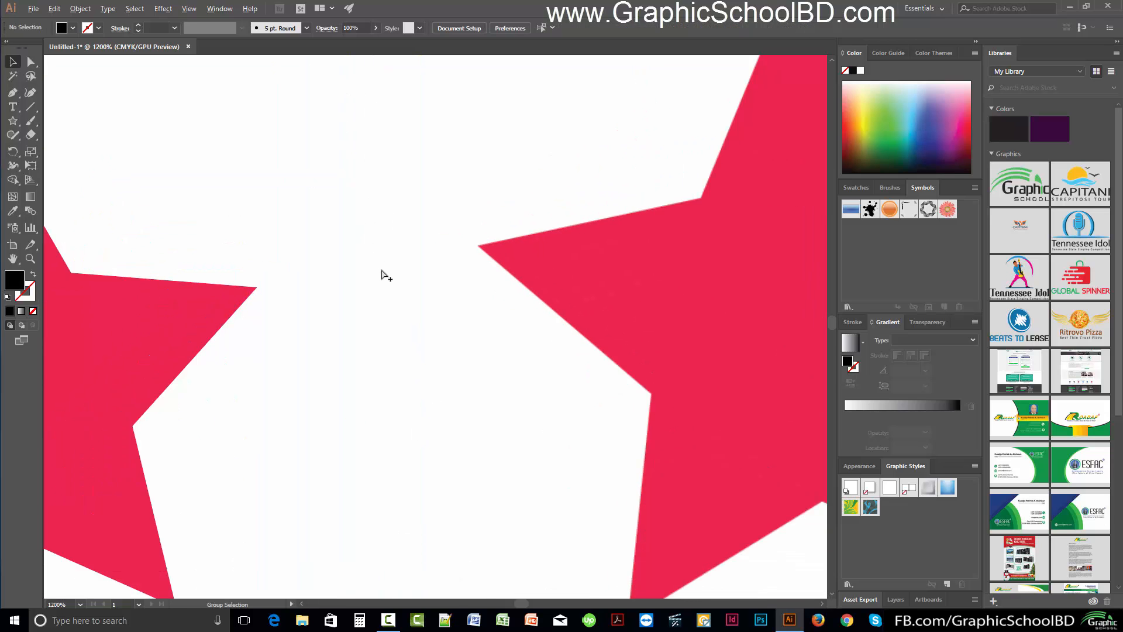
{"action": "left_click_drag", "start_coordinate": [380, 322], "coordinate": [400, 335]}
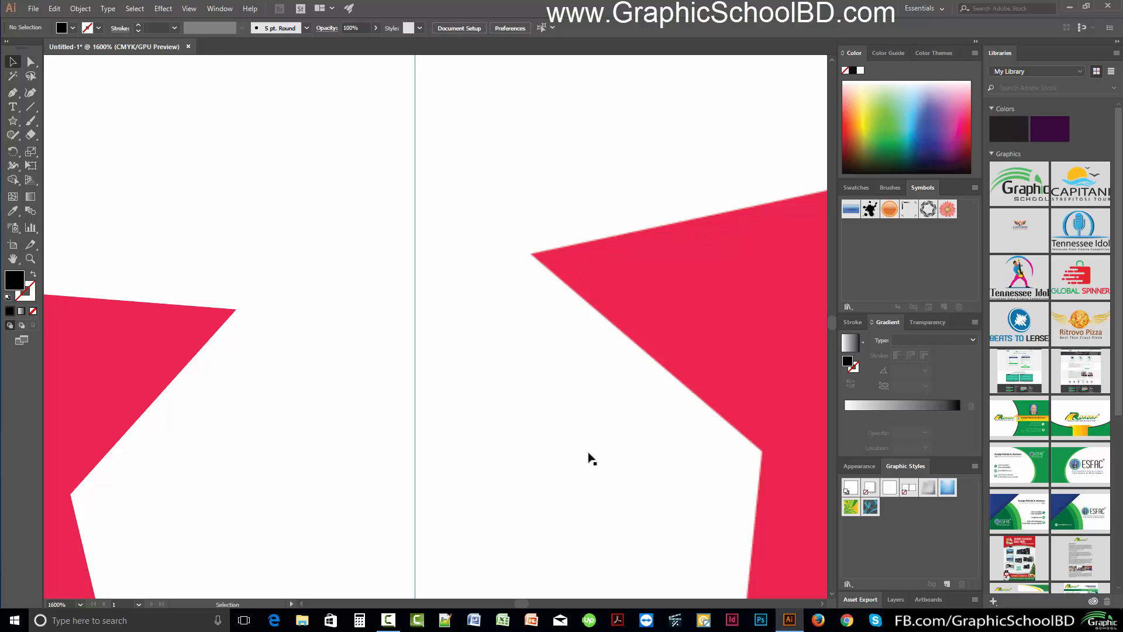
Inspect the raster star's edge at 4800%, then the vector star's edge at up to 64000%.
{"action": "key", "text": "alt"}
{"action": "scroll", "coordinate": [670, 220], "scroll_direction": "up", "scroll_amount": 3}
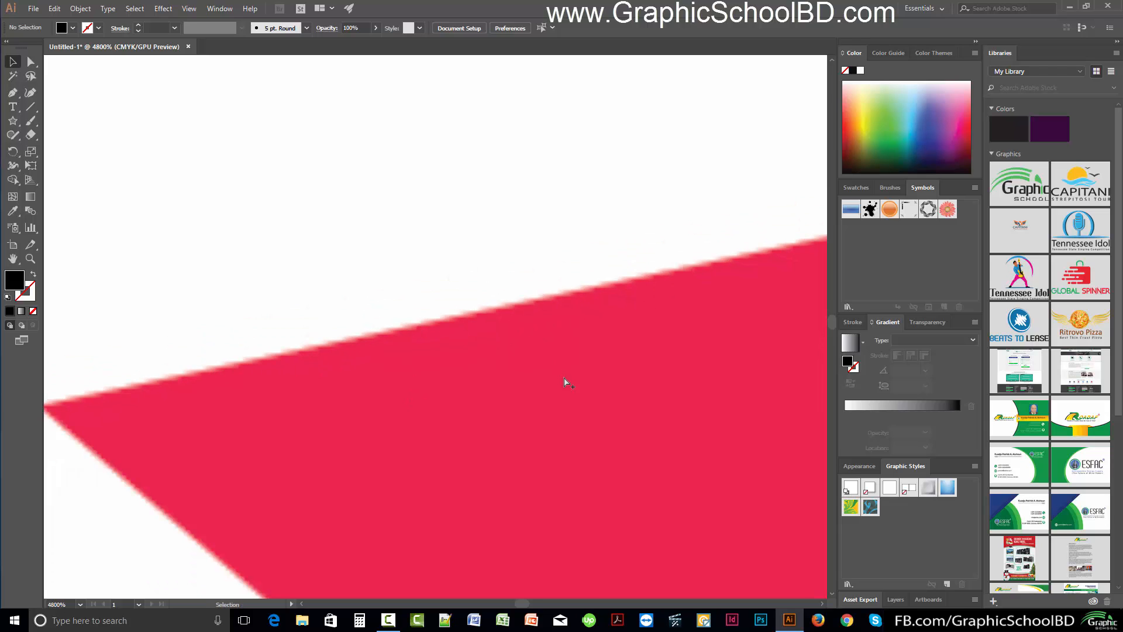
{"action": "key", "text": "alt"}
{"action": "scroll", "coordinate": [409, 379], "scroll_direction": "down", "scroll_amount": 4}
{"action": "scroll", "coordinate": [263, 371], "scroll_direction": "up", "scroll_amount": 6}
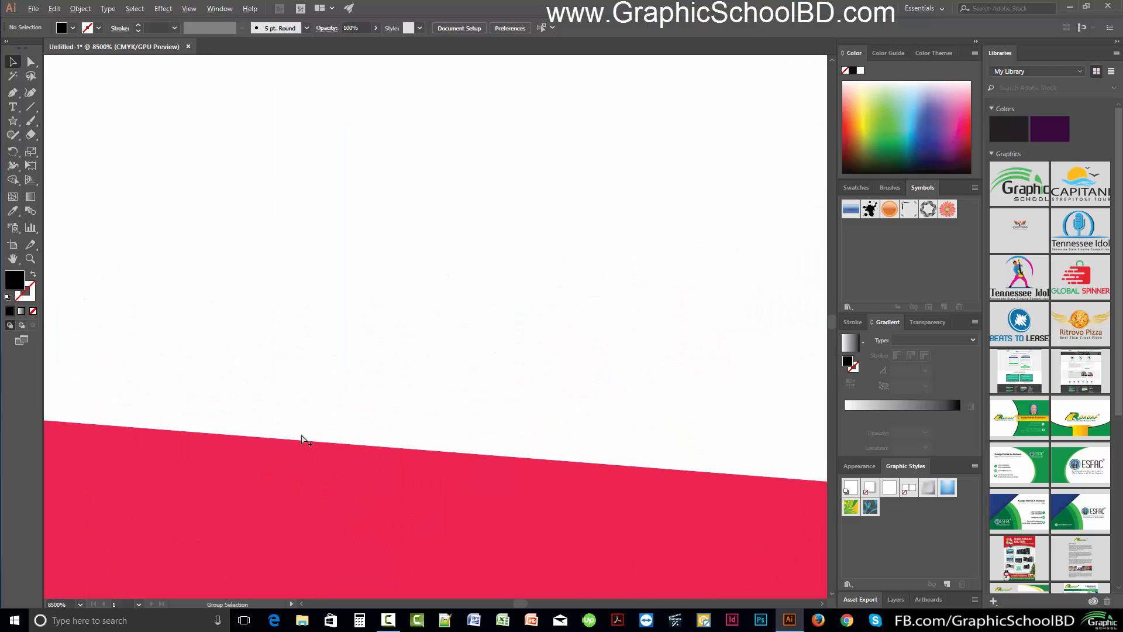
{"action": "scroll", "coordinate": [301, 439], "scroll_direction": "up", "scroll_amount": 8}
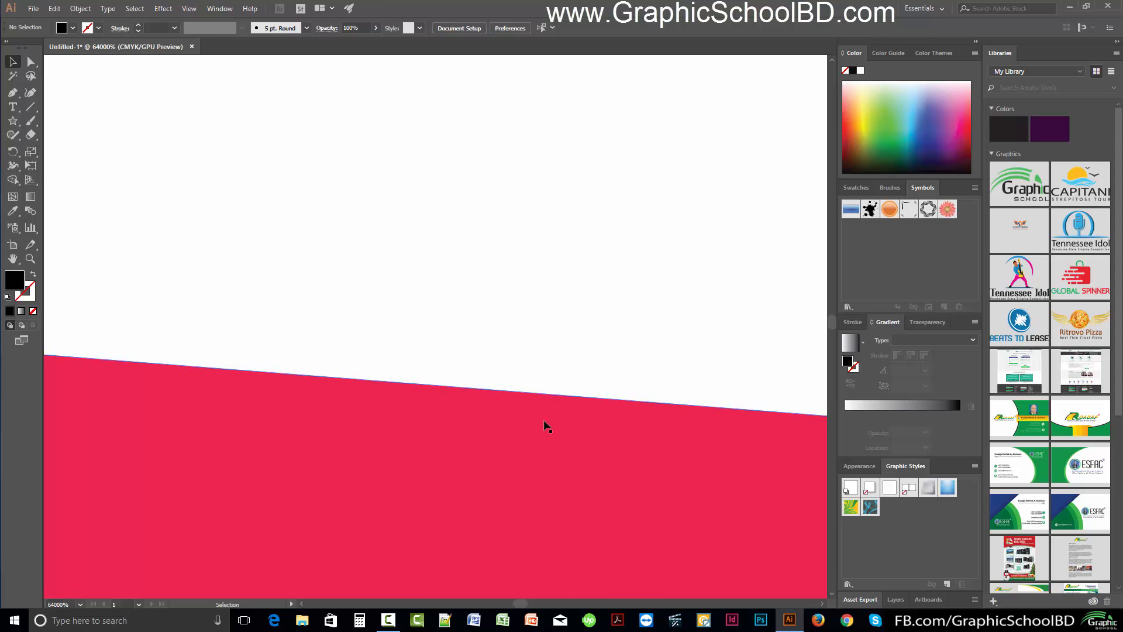
Inspect the edges of the vector label's letter r at magnifications up to 64000%.
{"action": "scroll", "coordinate": [544, 428], "scroll_direction": "down", "scroll_amount": 5}
{"action": "scroll", "coordinate": [530, 433], "scroll_direction": "down", "scroll_amount": 5}
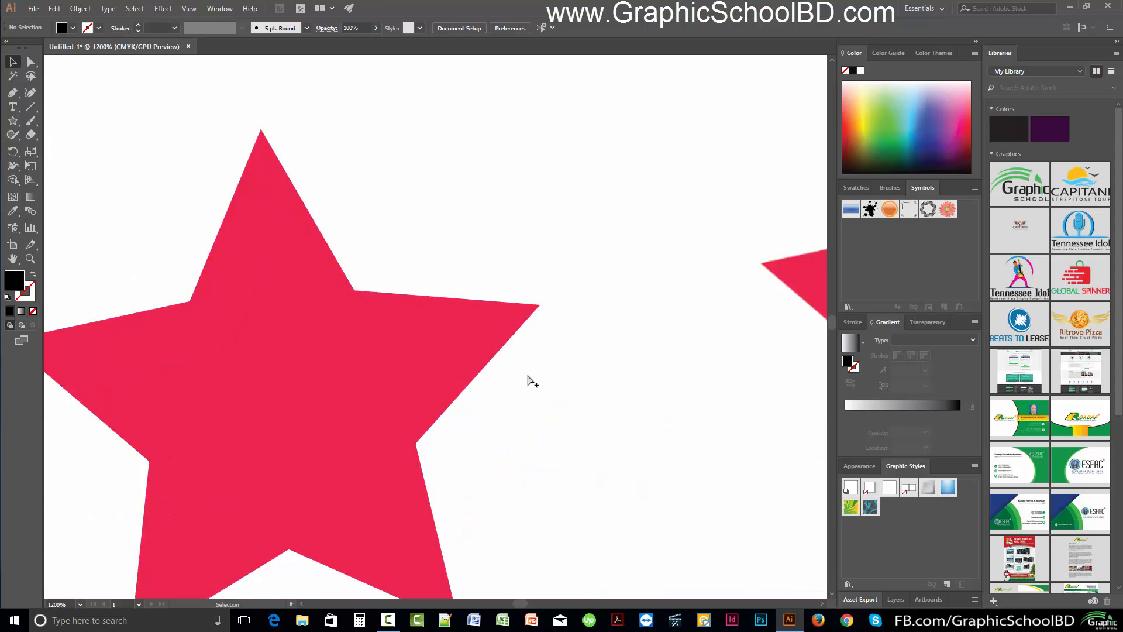
{"action": "scroll", "coordinate": [529, 442], "scroll_direction": "up", "scroll_amount": 4}
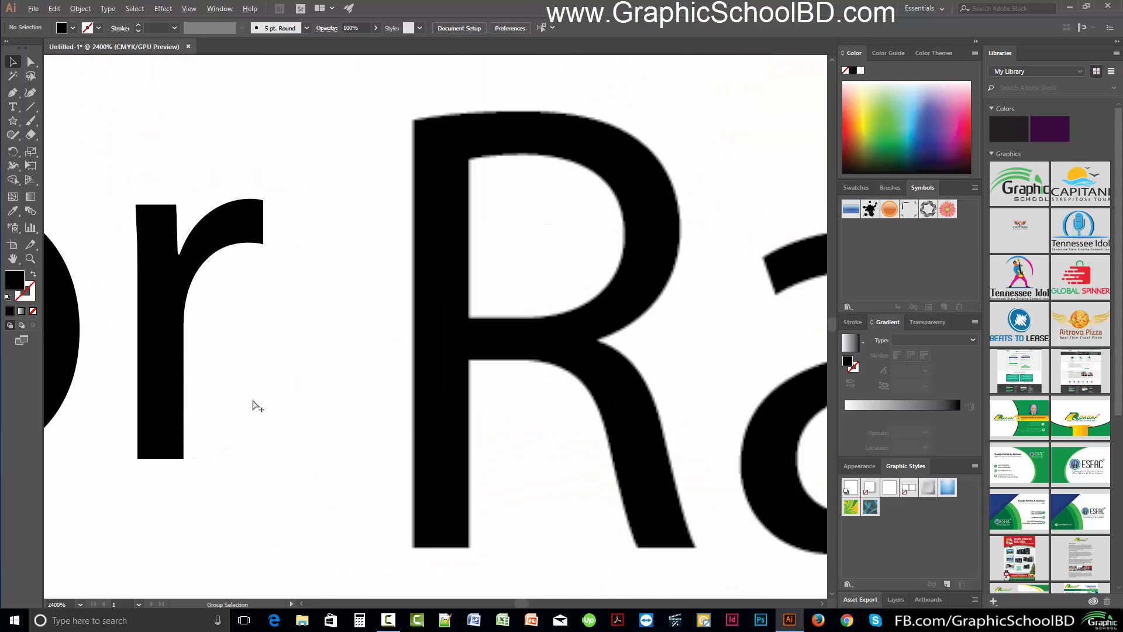
{"action": "scroll", "coordinate": [263, 363], "scroll_direction": "up", "scroll_amount": 1}
{"action": "scroll", "coordinate": [288, 306], "scroll_direction": "up", "scroll_amount": 7}
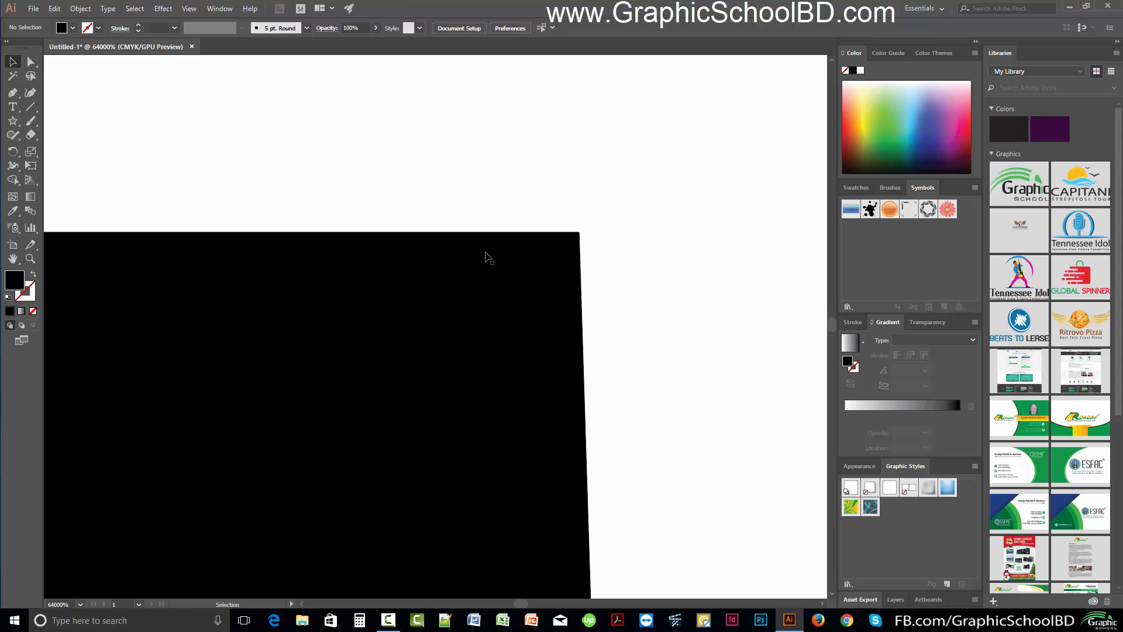
{"action": "scroll", "coordinate": [524, 277], "scroll_direction": "down", "scroll_amount": 5}
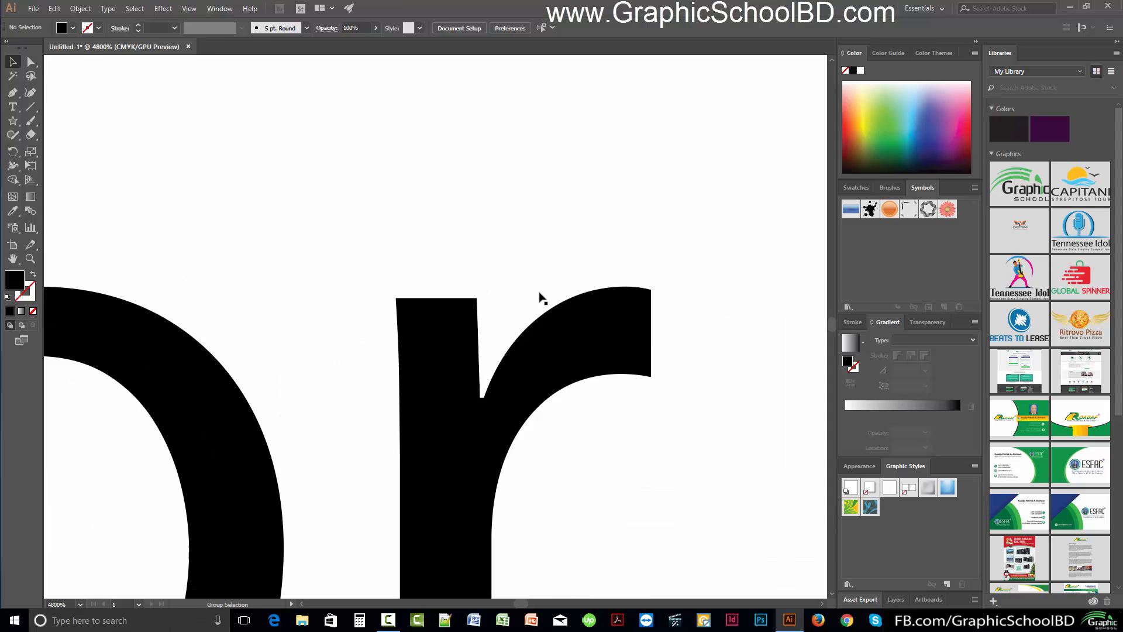
Inspect the edges of the raster label's letter R at up to 6400%, then return to viewing both stars at 400%.
{"action": "left_click_drag", "start_coordinate": [656, 343], "coordinate": [320, 266]}
{"action": "left_click_drag", "start_coordinate": [490, 308], "coordinate": [332, 302]}
{"action": "scroll", "coordinate": [546, 276], "scroll_direction": "down", "scroll_amount": 4}
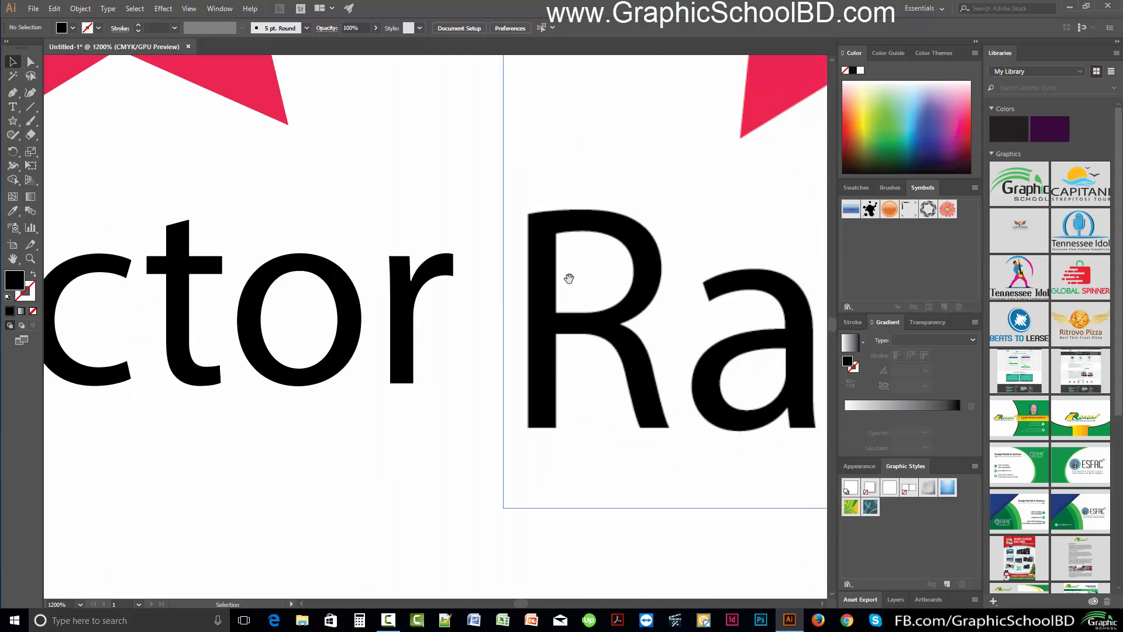
{"action": "left_click_drag", "start_coordinate": [609, 271], "coordinate": [218, 287]}
{"action": "scroll", "coordinate": [170, 427], "scroll_direction": "up", "scroll_amount": 2}
{"action": "scroll", "coordinate": [170, 425], "scroll_direction": "up", "scroll_amount": 8}
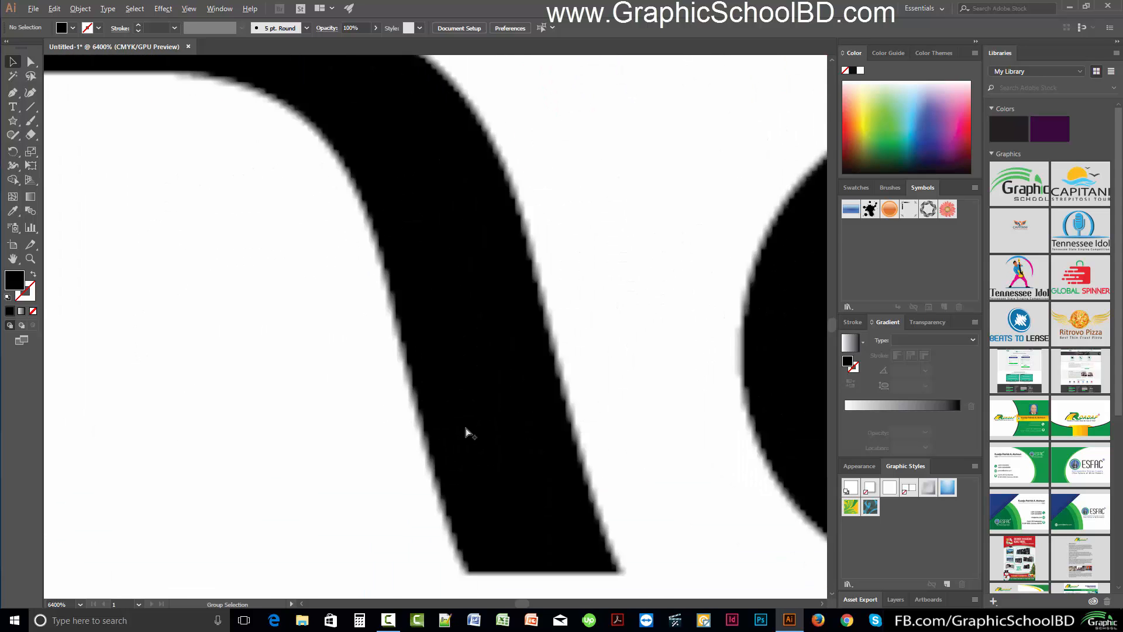
{"action": "scroll", "coordinate": [491, 435], "scroll_direction": "down", "scroll_amount": 10}
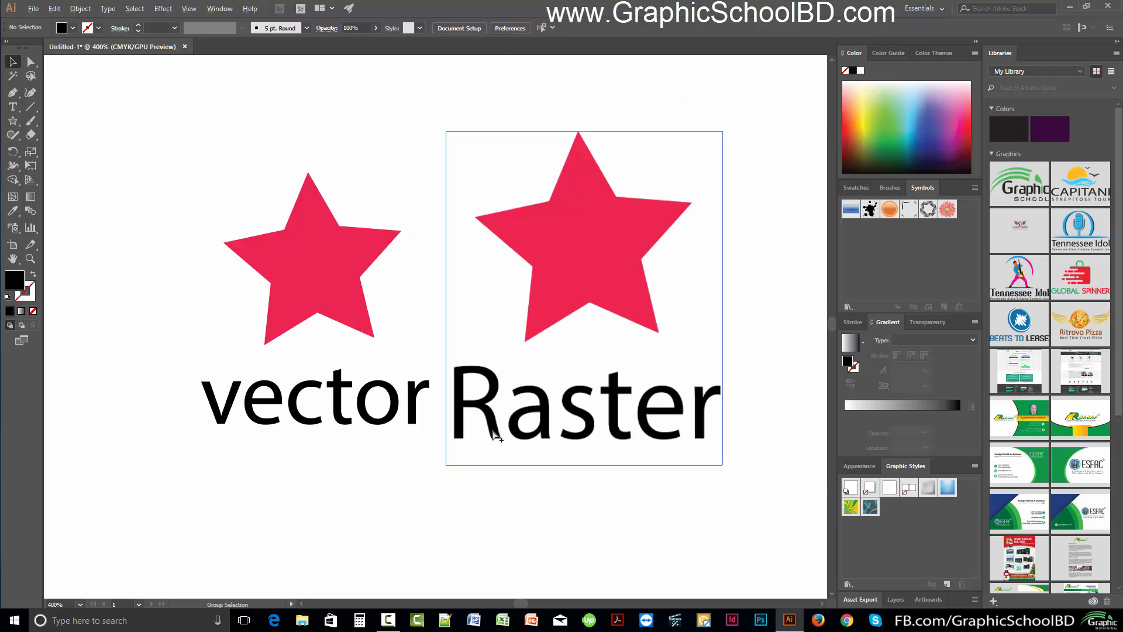
{"action": "left_click_drag", "start_coordinate": [549, 345], "coordinate": [511, 365]}
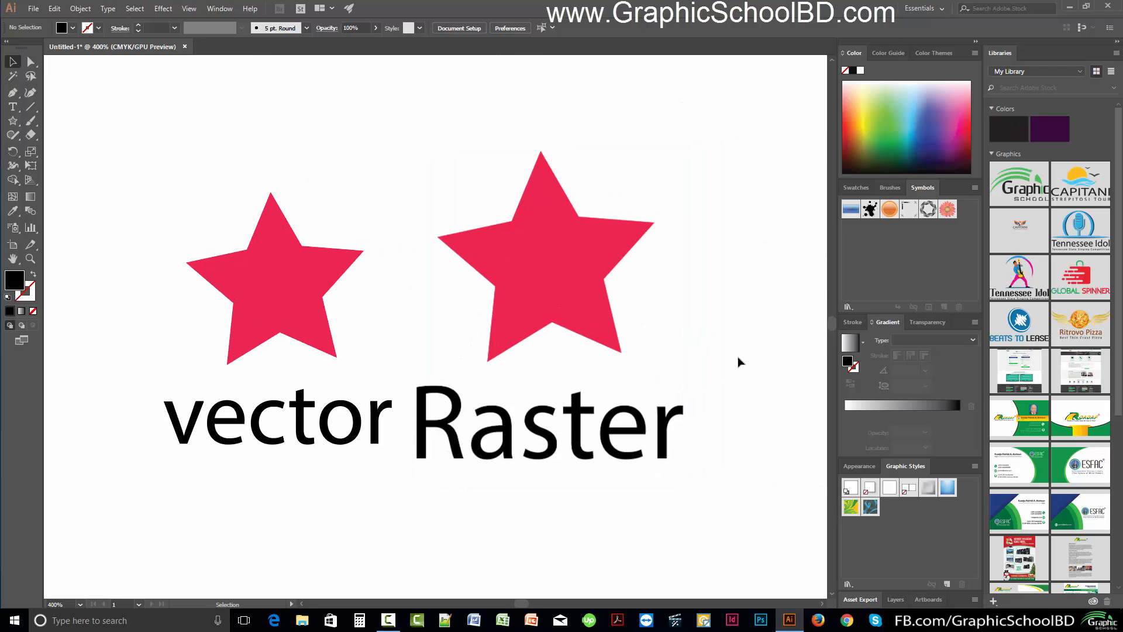
{"action": "left_click_drag", "start_coordinate": [645, 504], "coordinate": [402, 542]}
{"action": "left_click", "coordinate": [131, 107]}
{"action": "left_click", "coordinate": [398, 544]}
{"action": "left_click_drag", "start_coordinate": [336, 514], "coordinate": [168, 140]}
{"action": "left_click_drag", "start_coordinate": [392, 521], "coordinate": [361, 529]}
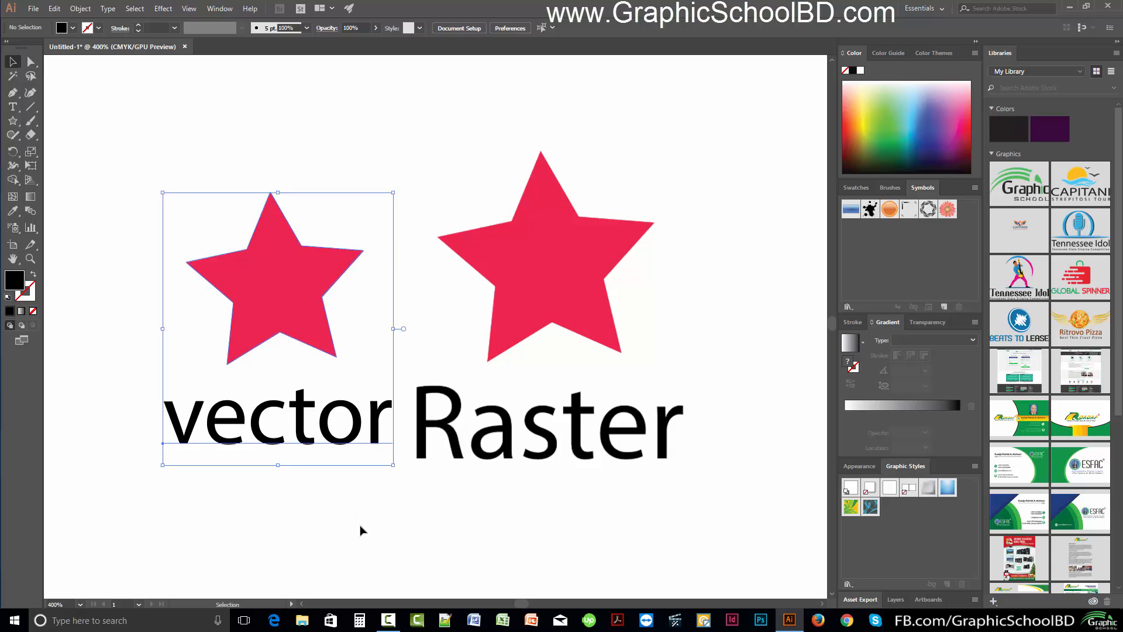
{"action": "left_click", "coordinate": [359, 529]}
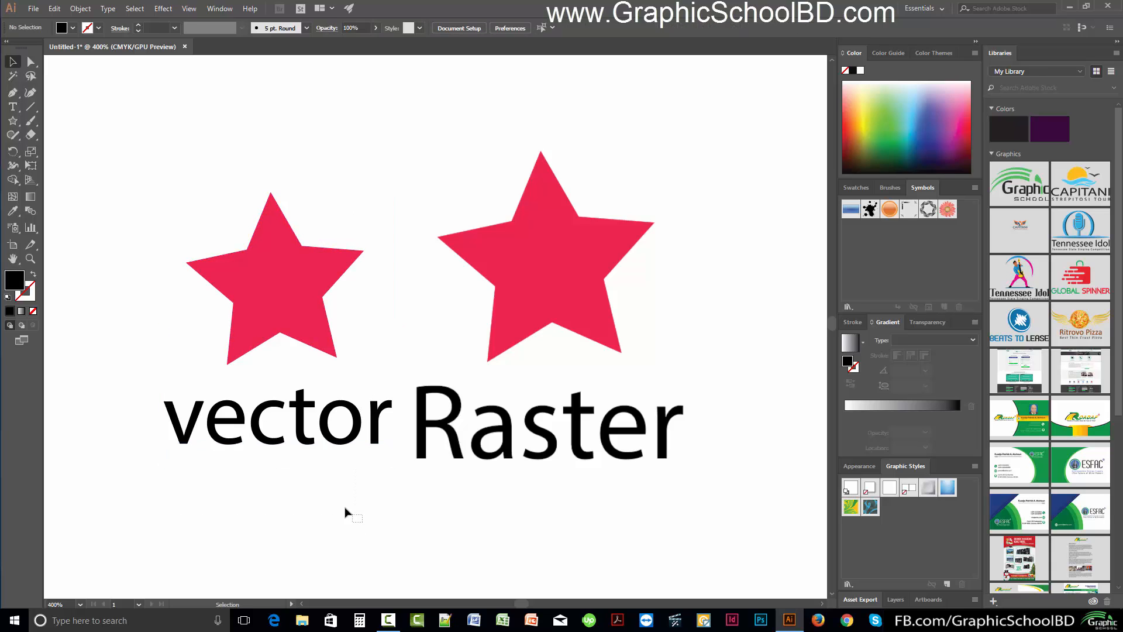
{"action": "left_click_drag", "start_coordinate": [158, 122], "coordinate": [346, 531]}
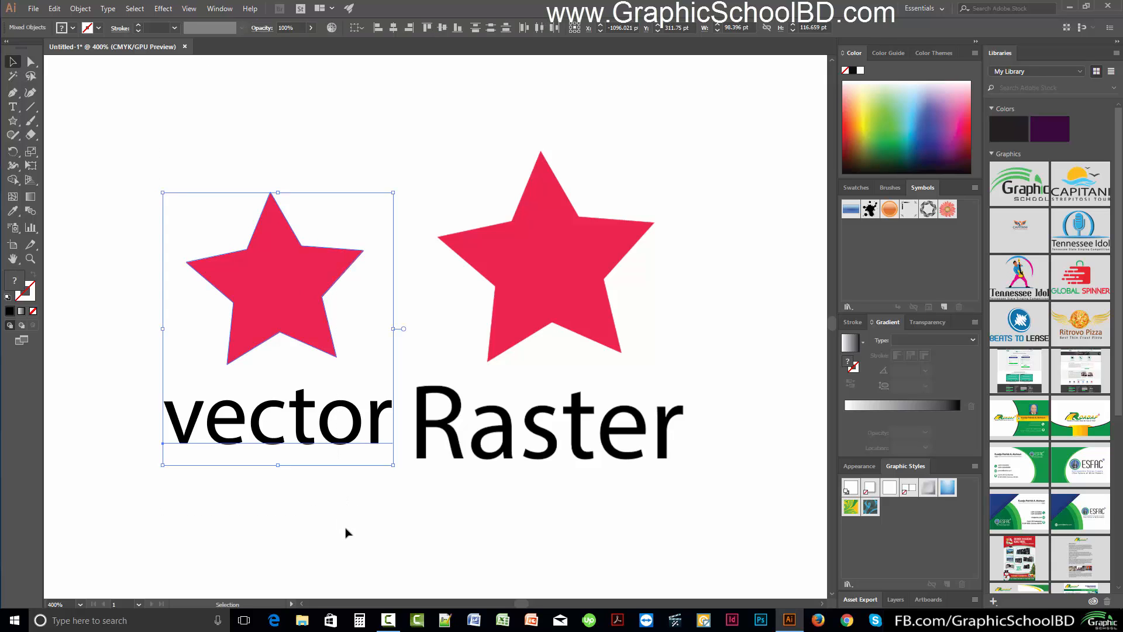
{"action": "left_click", "coordinate": [346, 533]}
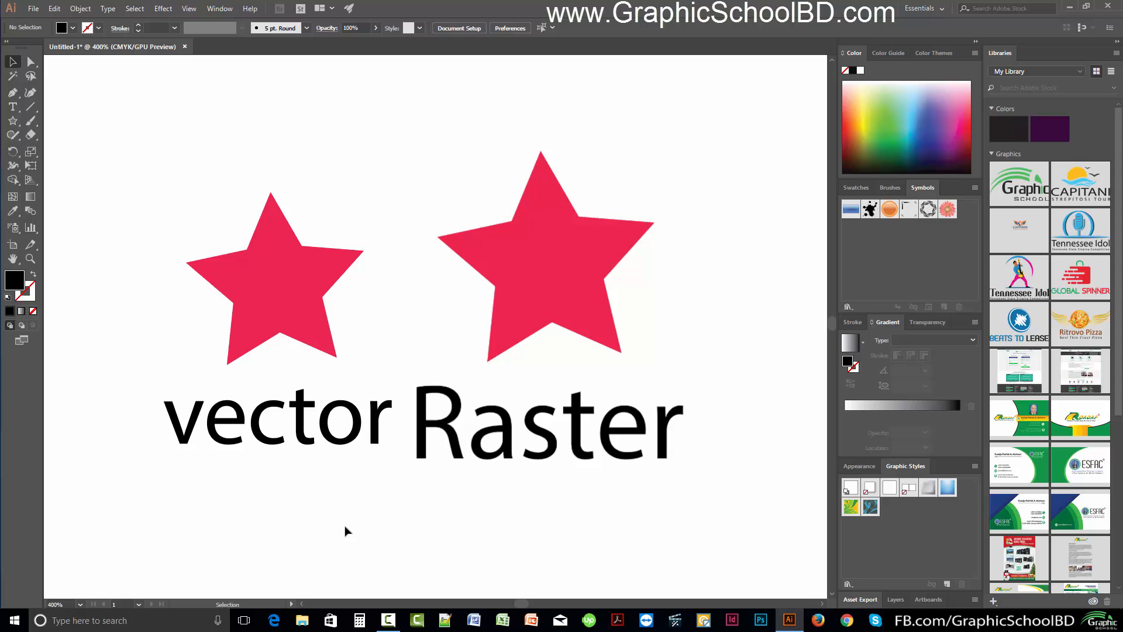
{"action": "left_click_drag", "start_coordinate": [345, 531], "coordinate": [667, 517]}
{"action": "left_click_drag", "start_coordinate": [747, 545], "coordinate": [451, 130]}
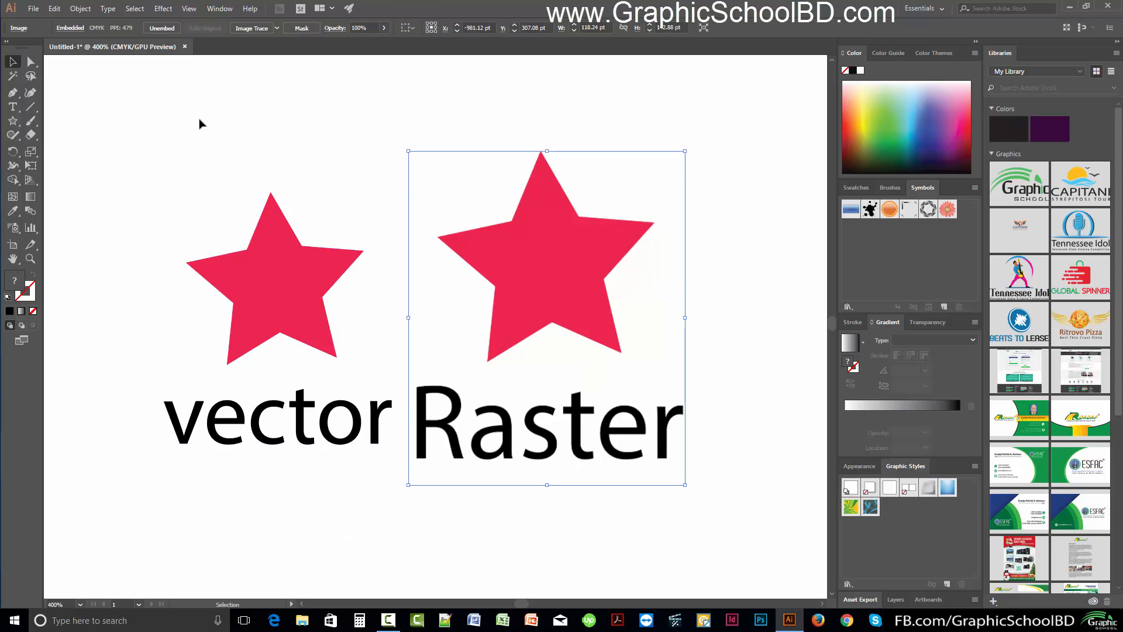
{"action": "left_click_drag", "start_coordinate": [153, 123], "coordinate": [349, 573]}
{"action": "left_click", "coordinate": [355, 560]}
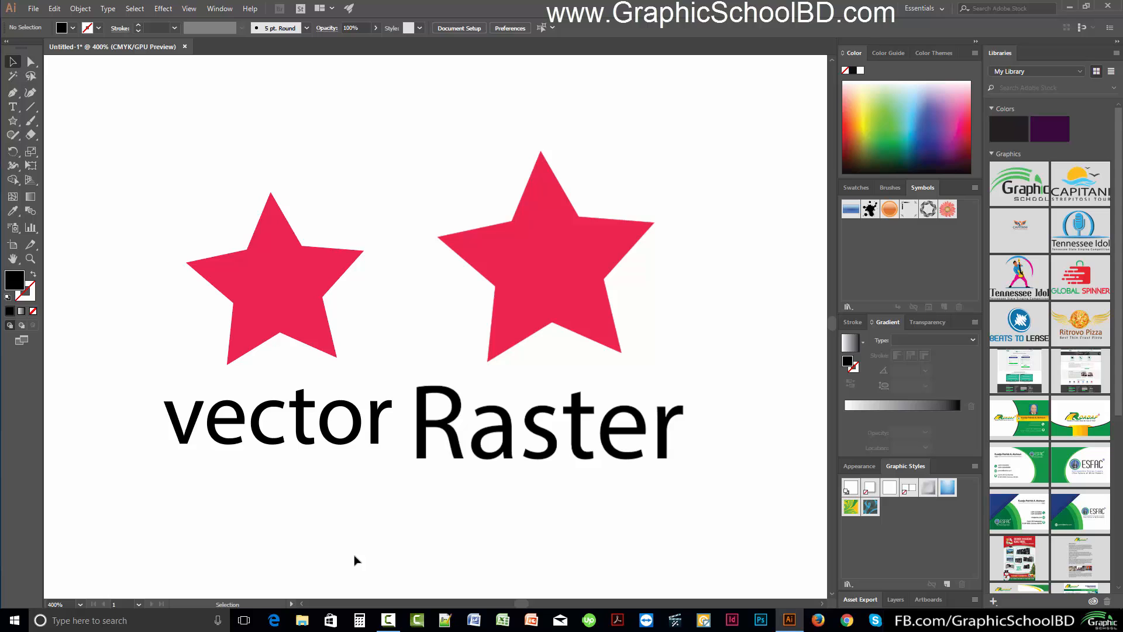
{"action": "left_click_drag", "start_coordinate": [331, 491], "coordinate": [257, 158]}
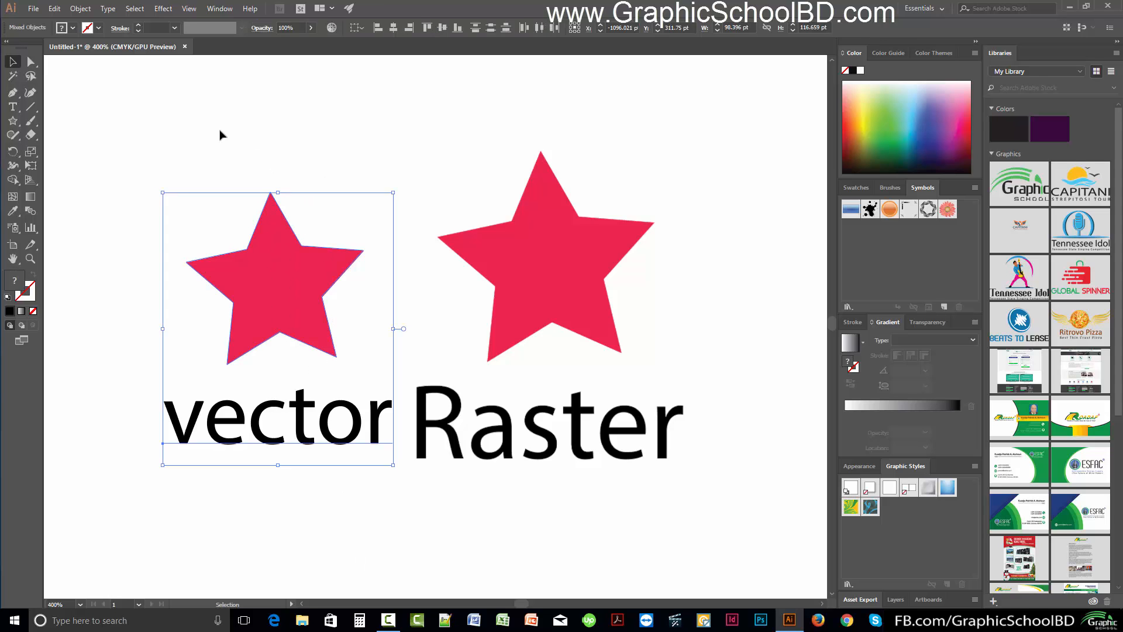
{"action": "left_click_drag", "start_coordinate": [153, 133], "coordinate": [333, 521]}
{"action": "left_click", "coordinate": [333, 521]}
Move the vector star slightly up and to the left, and draw a rectangle about 70 by 26 pt above it.
{"action": "mouse_move", "coordinate": [283, 291]}
{"action": "left_mouse_down"}
{"action": "mouse_move", "coordinate": [244, 213]}
{"action": "mouse_move", "coordinate": [279, 240]}
{"action": "mouse_move", "coordinate": [289, 261]}
{"action": "mouse_move", "coordinate": [268, 260]}
{"action": "mouse_move", "coordinate": [258, 237]}
{"action": "mouse_move", "coordinate": [265, 220]}
{"action": "mouse_move", "coordinate": [237, 210]}
{"action": "mouse_move", "coordinate": [277, 279]}
{"action": "left_mouse_up"}
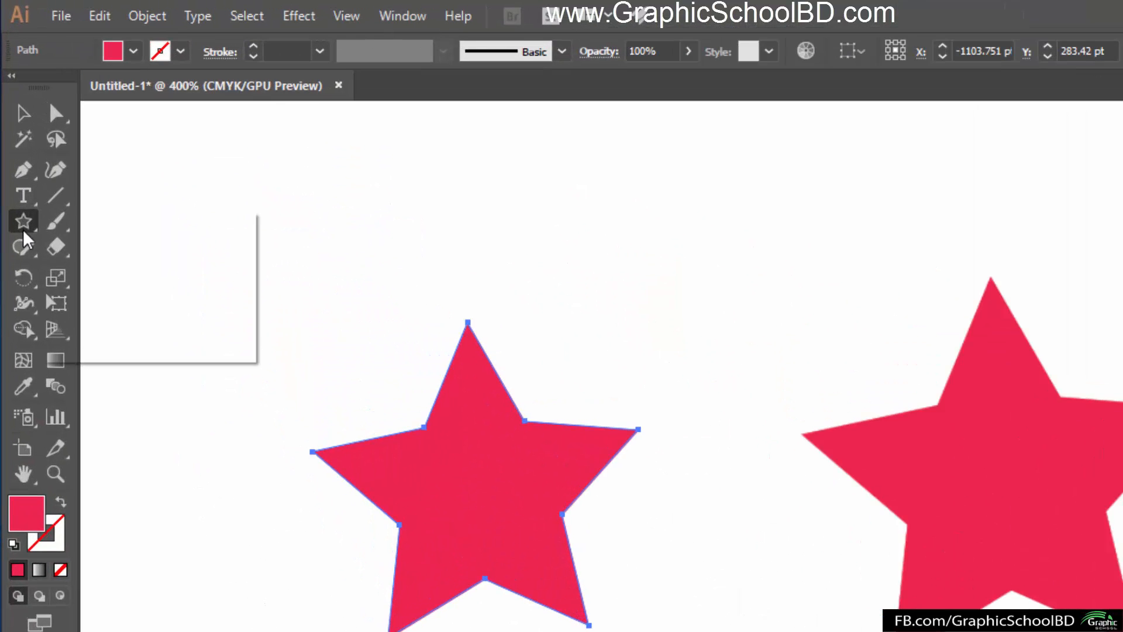
{"action": "left_click_drag", "start_coordinate": [13, 121], "coordinate": [62, 120]}
{"action": "left_click_drag", "start_coordinate": [270, 117], "coordinate": [434, 176]}
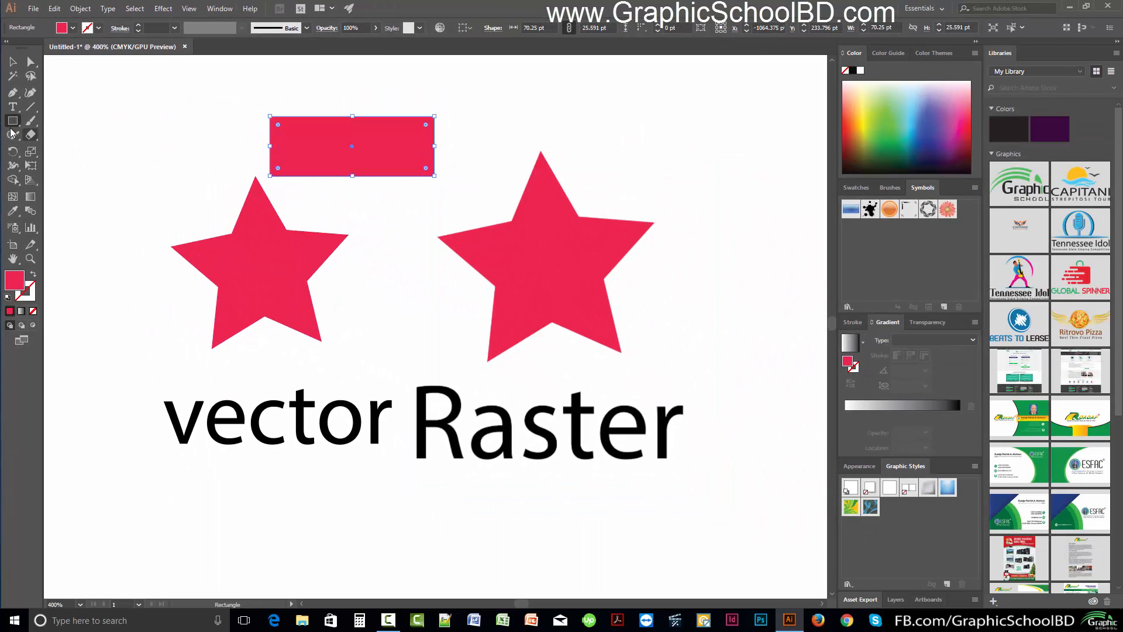
Draw a nearly circular ellipse about 48 by 50 pt to the upper right of the raster star.
{"action": "left_click_drag", "start_coordinate": [14, 125], "coordinate": [89, 123]}
{"action": "left_click_drag", "start_coordinate": [13, 125], "coordinate": [82, 149]}
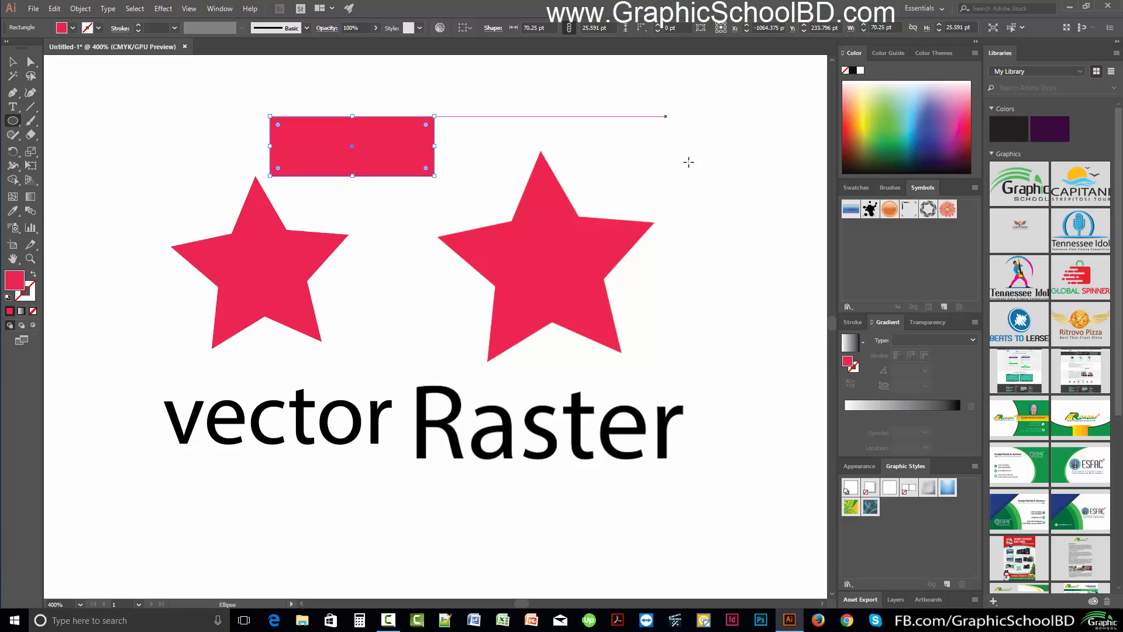
{"action": "left_click_drag", "start_coordinate": [666, 116], "coordinate": [778, 232]}
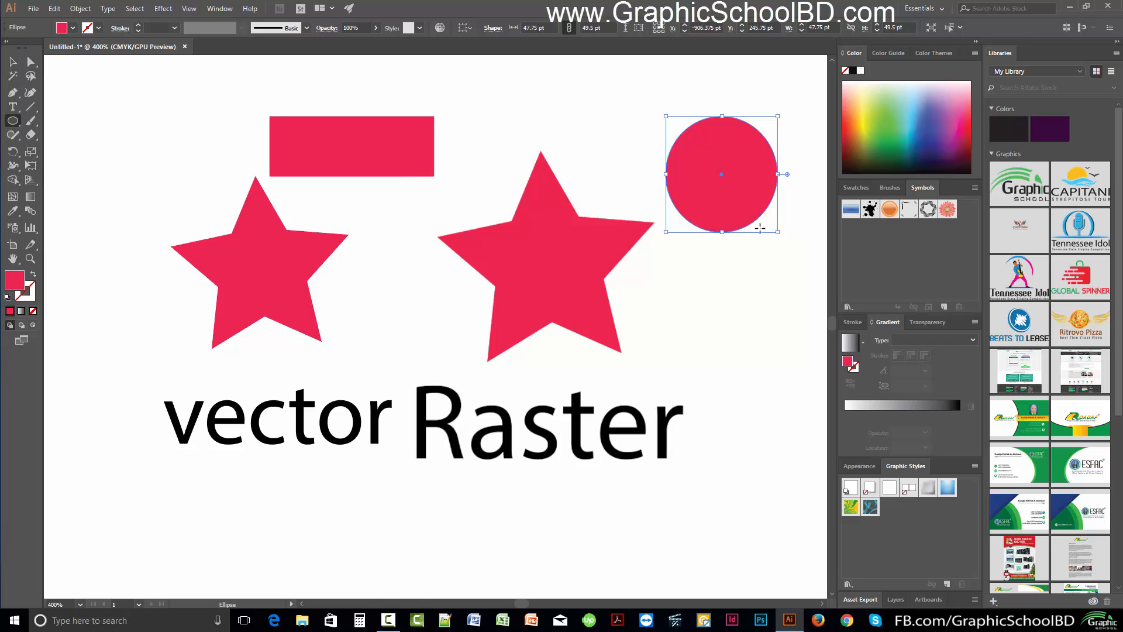
{"action": "left_click", "coordinate": [12, 66]}
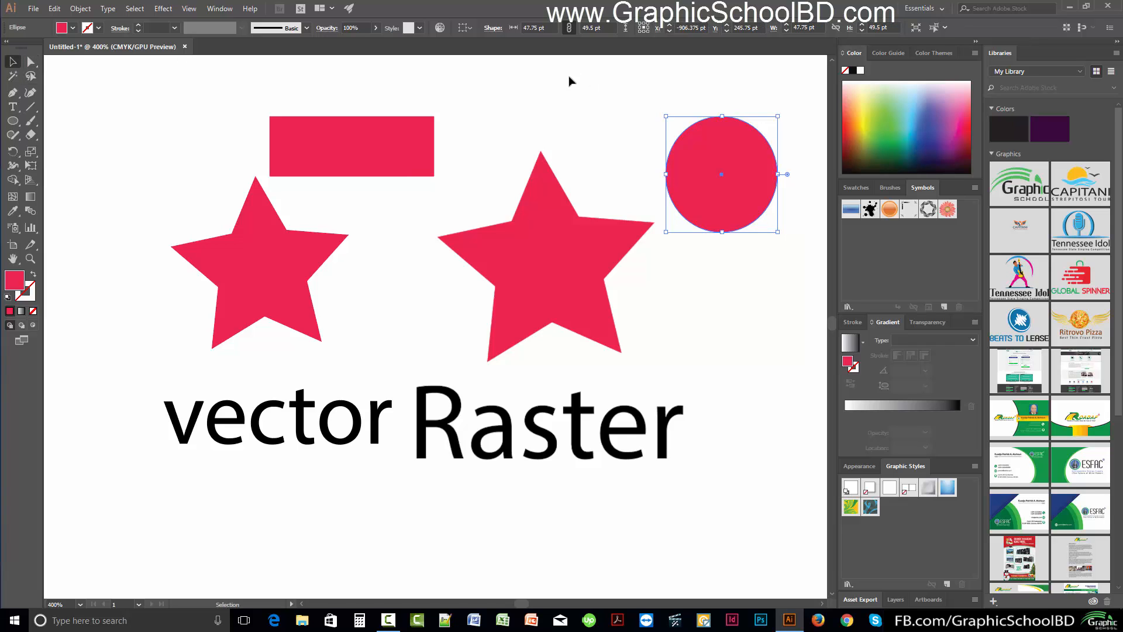
Move the rectangle onto the vector star's top point and place the ellipse between the two stars.
{"action": "left_click", "coordinate": [443, 107]}
{"action": "left_click_drag", "start_coordinate": [304, 79], "coordinate": [763, 220]}
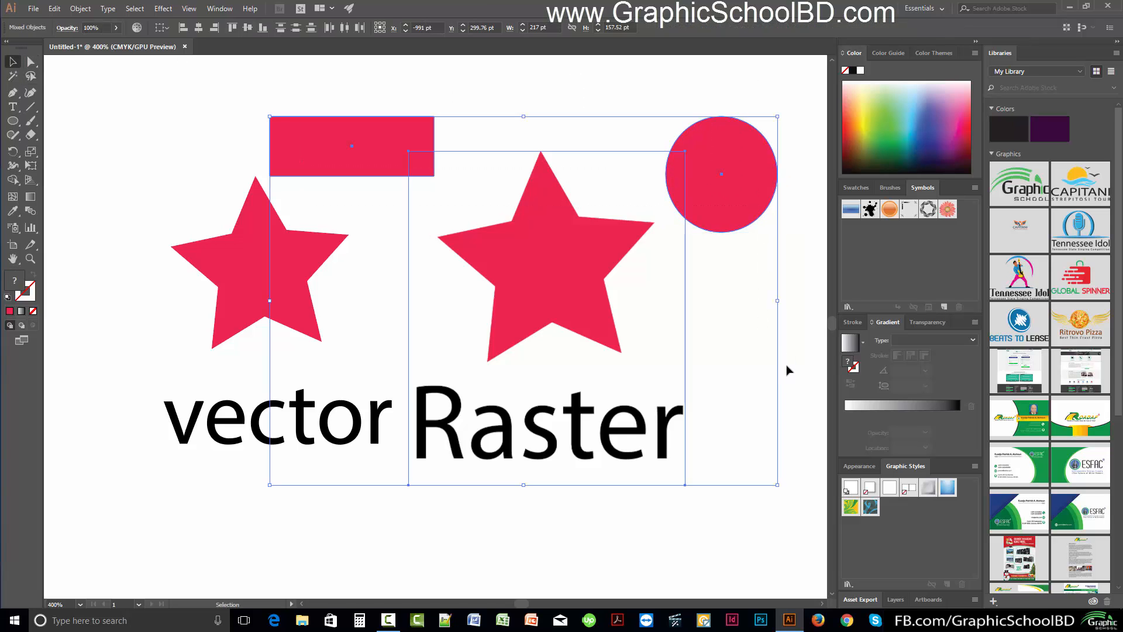
{"action": "left_click", "coordinate": [790, 315]}
{"action": "left_click_drag", "start_coordinate": [702, 152], "coordinate": [527, 124]}
{"action": "left_click", "coordinate": [344, 154]}
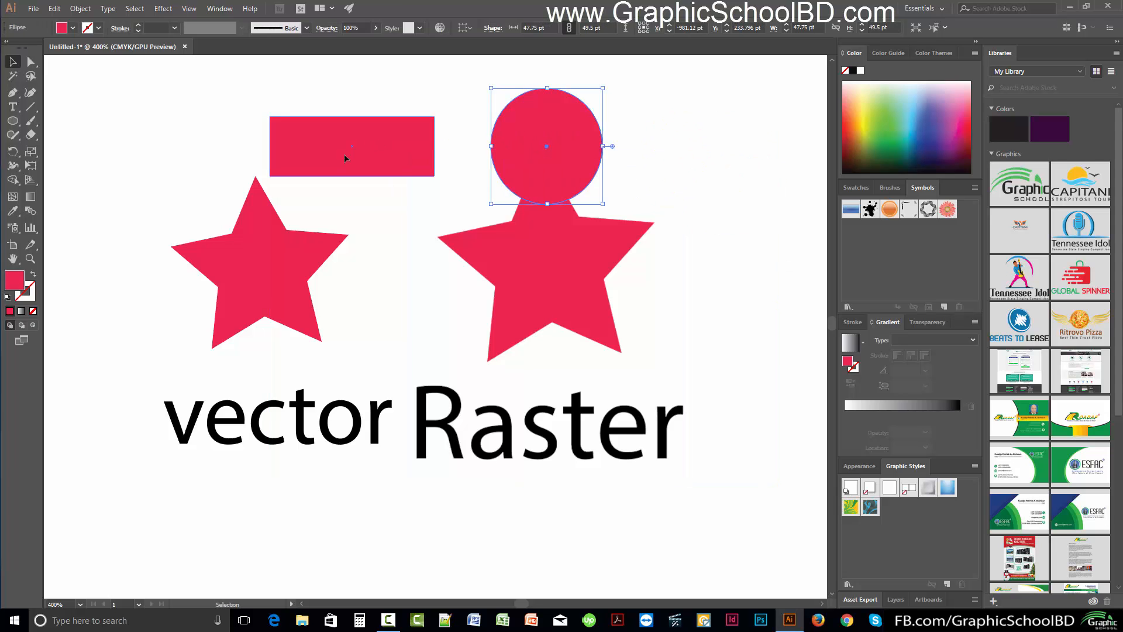
{"action": "left_click_drag", "start_coordinate": [344, 154], "coordinate": [310, 170]}
{"action": "left_click_drag", "start_coordinate": [600, 138], "coordinate": [445, 302]}
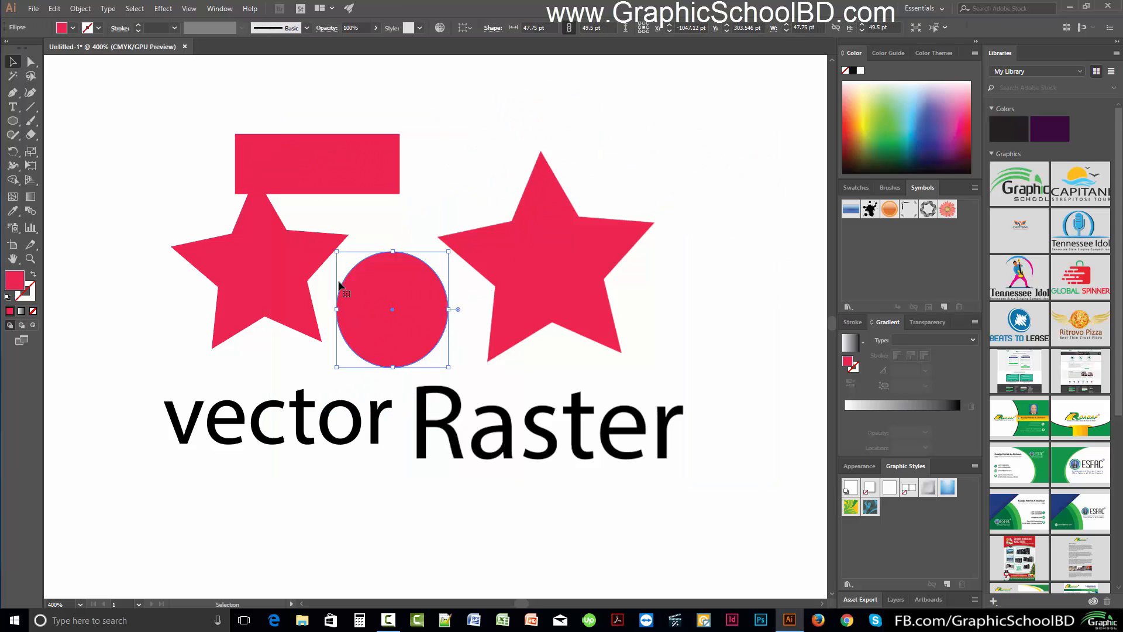